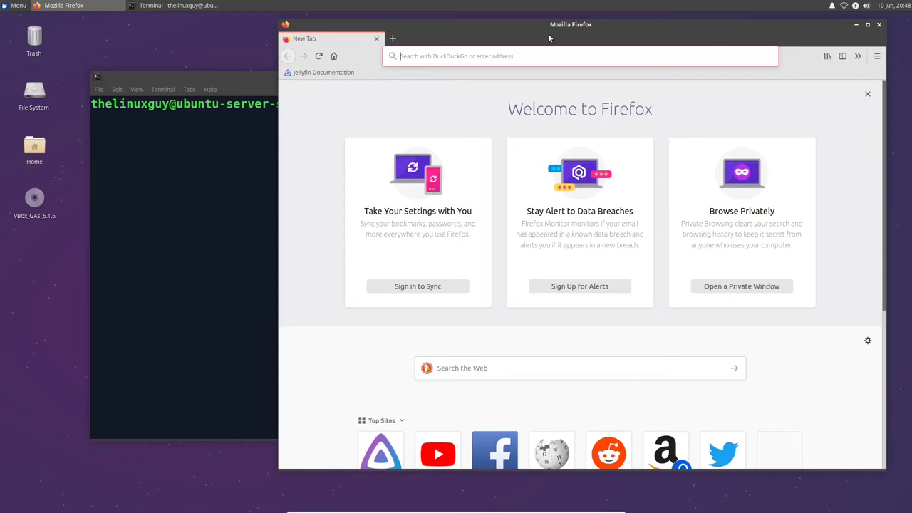
Open the bookmarked Jellyfin Documentation page on installing and go to its Ubuntu section.
left_click(186, 500)
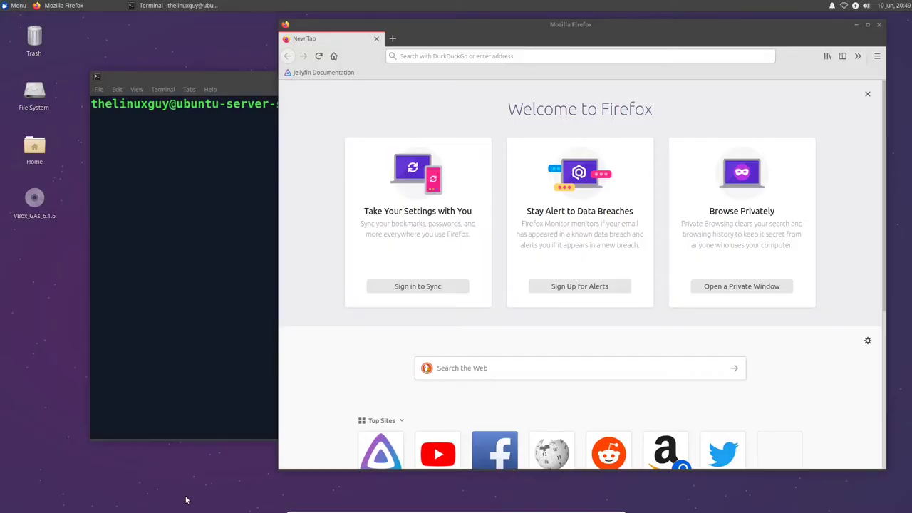
left_click(299, 74)
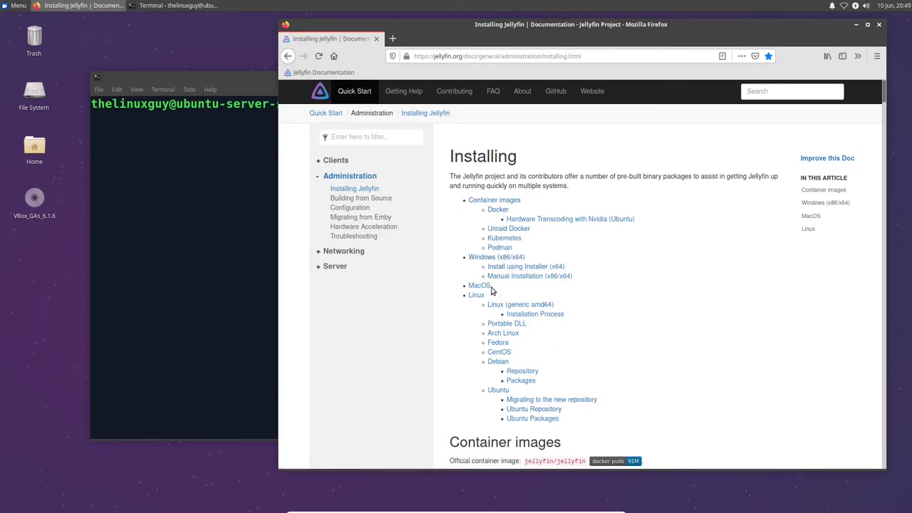
scroll(541, 278, "down", 3)
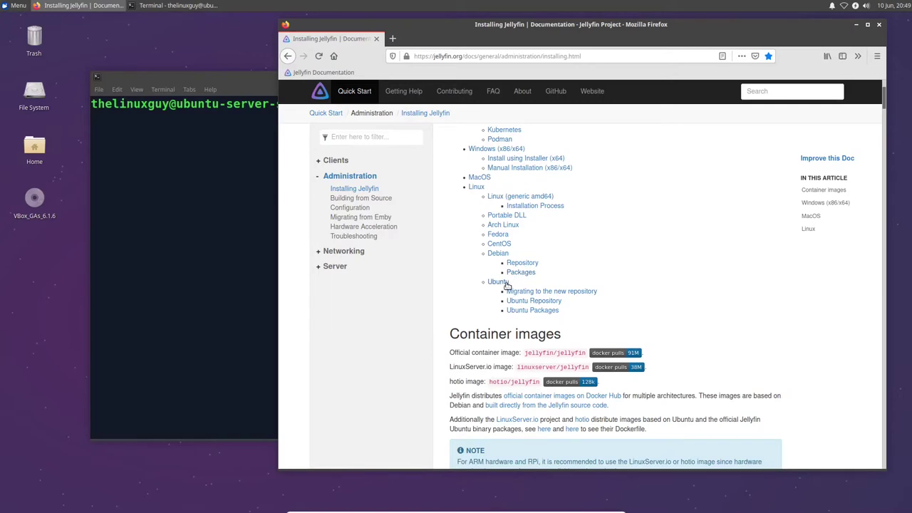
left_click(499, 282)
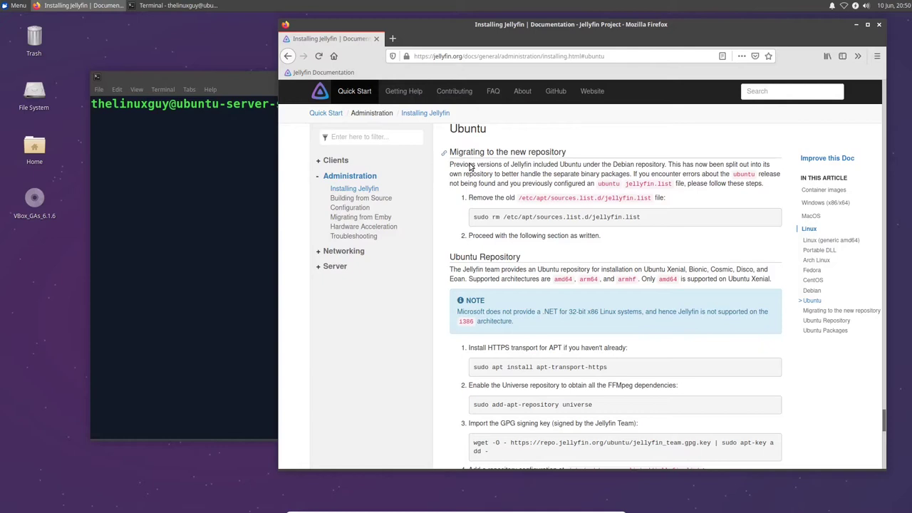
Read through the Ubuntu instructions on migrating to the new repository and installing from the Ubuntu Repository.
scroll(474, 207, "down", 1)
scroll(476, 214, "down", 1)
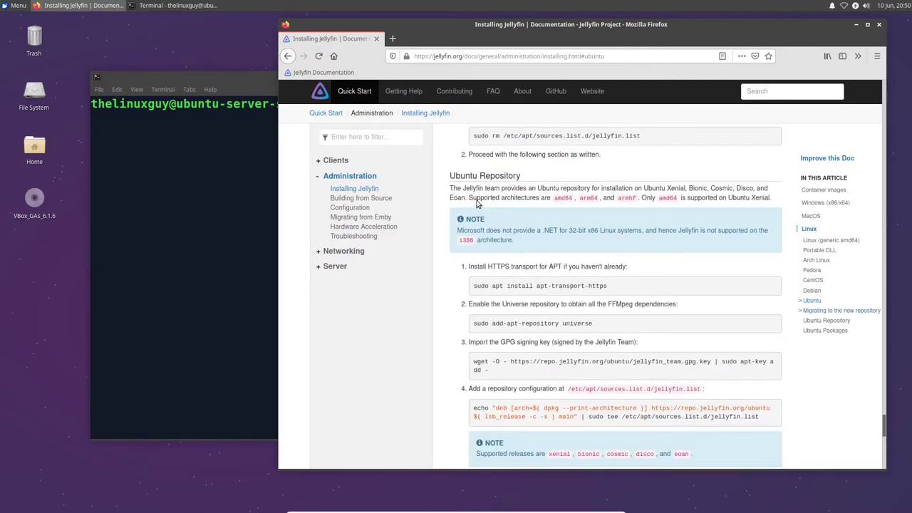
scroll(480, 199, "up", 1)
scroll(481, 198, "up", 2)
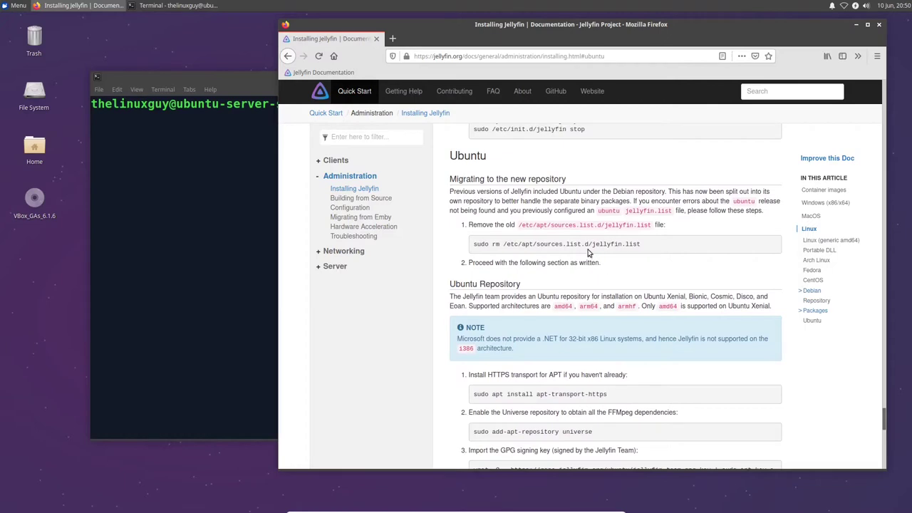
scroll(588, 253, "down", 2)
scroll(588, 252, "down", 3)
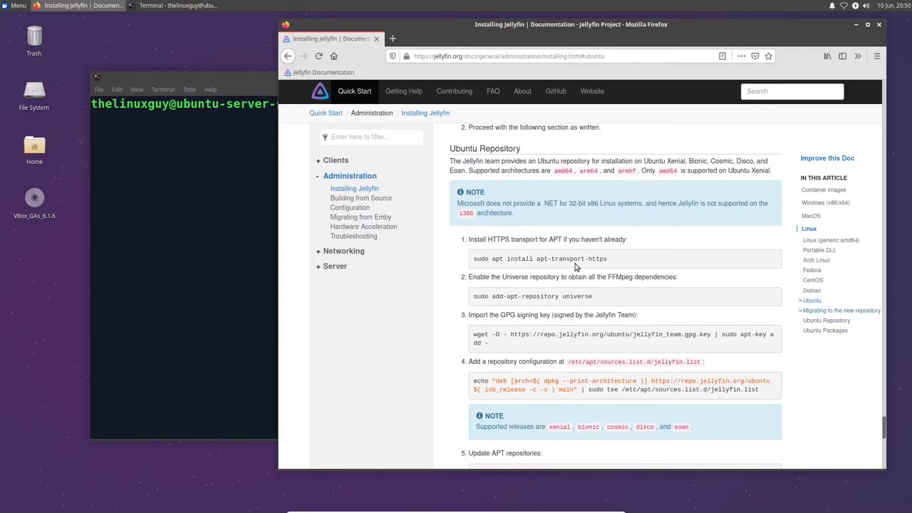
scroll(573, 265, "down", 2)
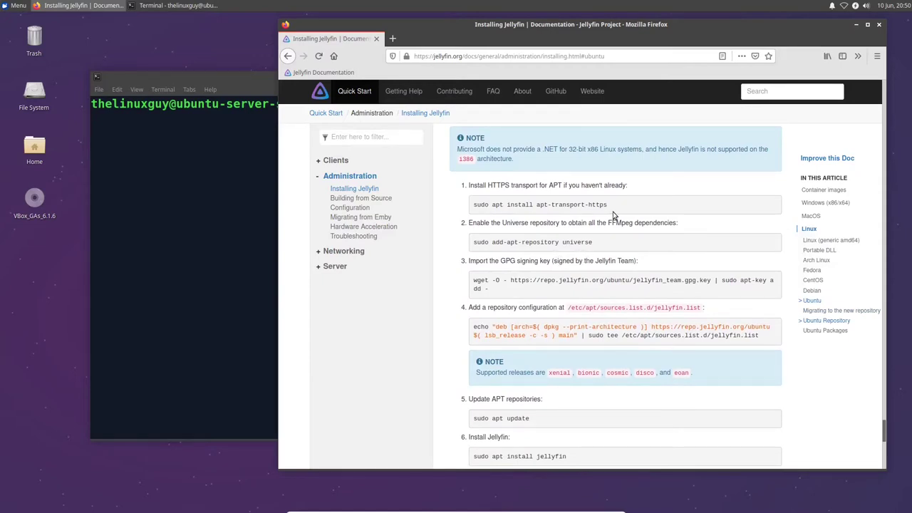
Copy the HTTPS transport command "sudo apt install apt-transport-https" from the Ubuntu Repository instructions.
mouse_move(608, 206)
left_mouse_down()
mouse_move(470, 213)
mouse_move(614, 208)
left_mouse_up()
left_click(470, 212)
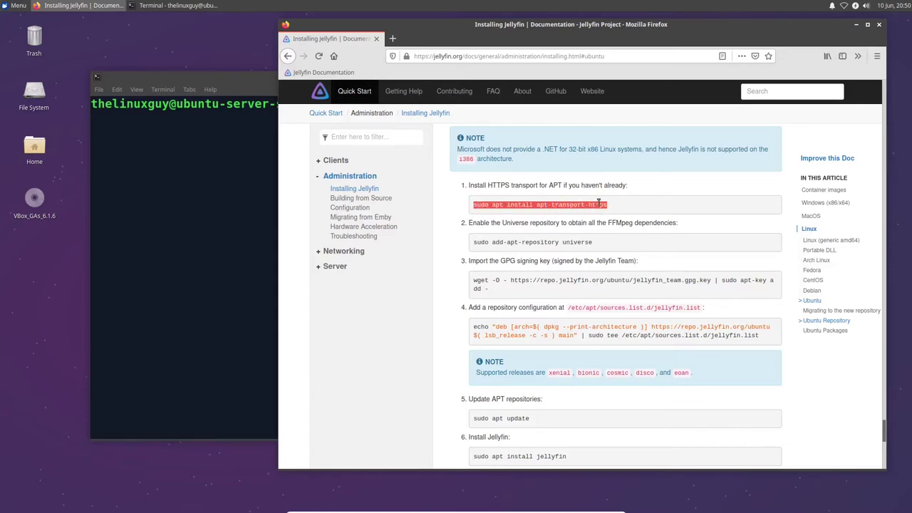
left_click(607, 206)
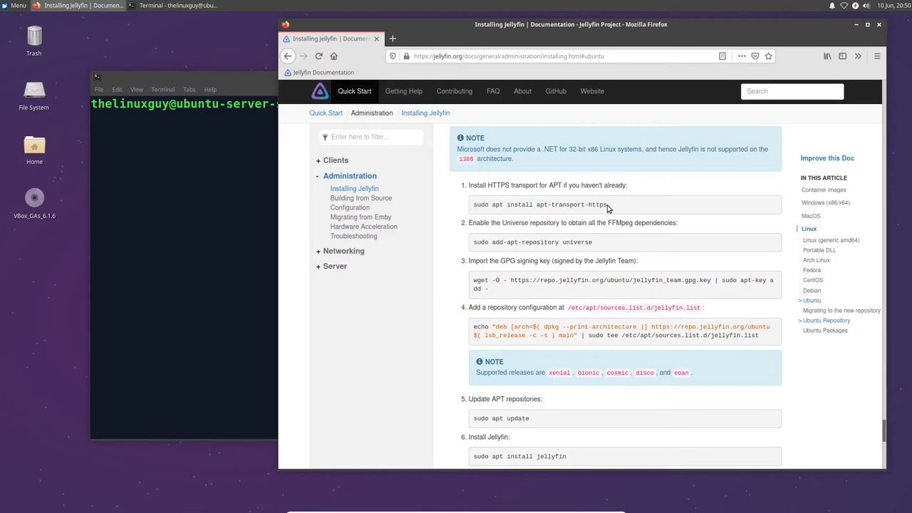
left_click_drag(608, 205, 484, 206)
left_click(476, 215)
triple_click(475, 215)
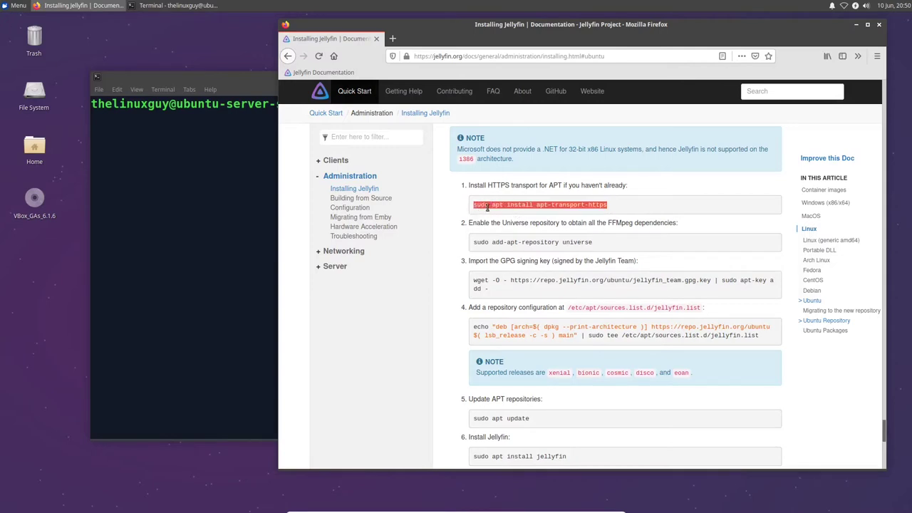
right_click(484, 205)
left_click(500, 211)
Switch to the terminal, run the copied apt-transport-https install command with the sudo password, and clear the screen.
right_click(237, 205)
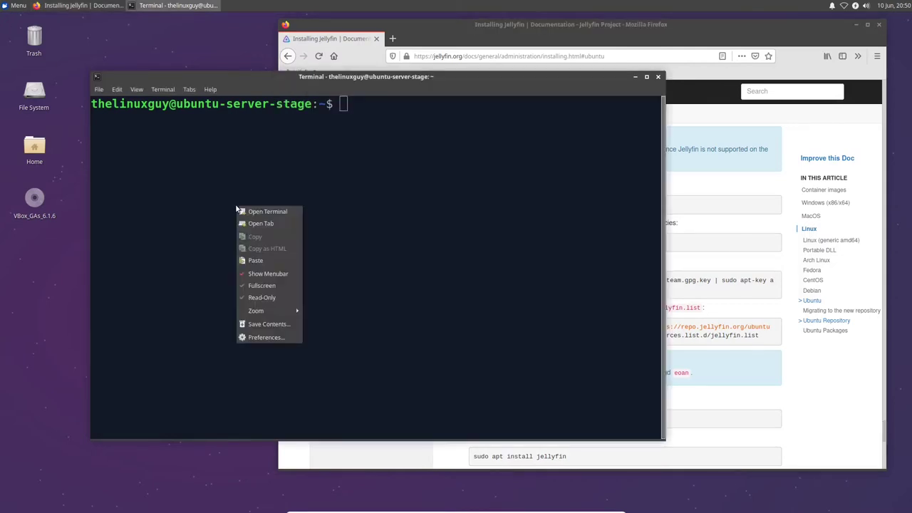
left_click(265, 259)
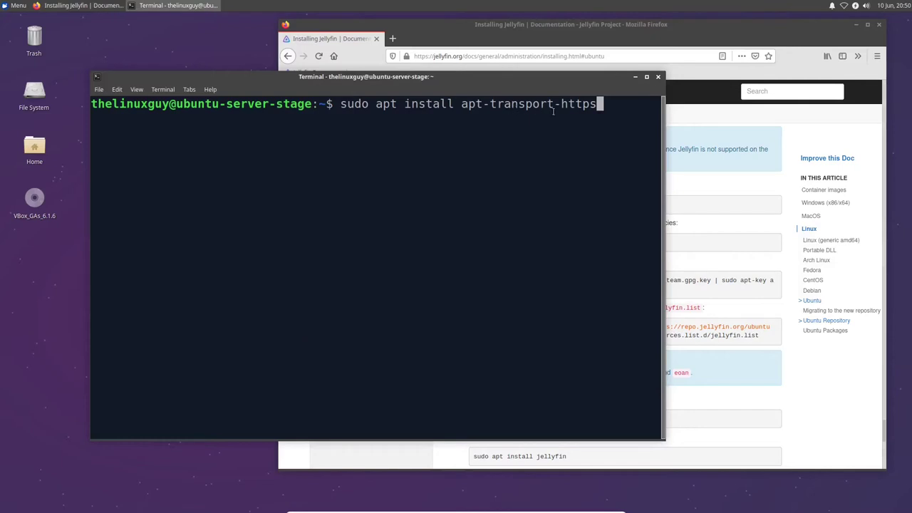
left_click_drag(463, 104, 596, 105)
left_click(595, 105)
left_click_drag(577, 87, 568, 92)
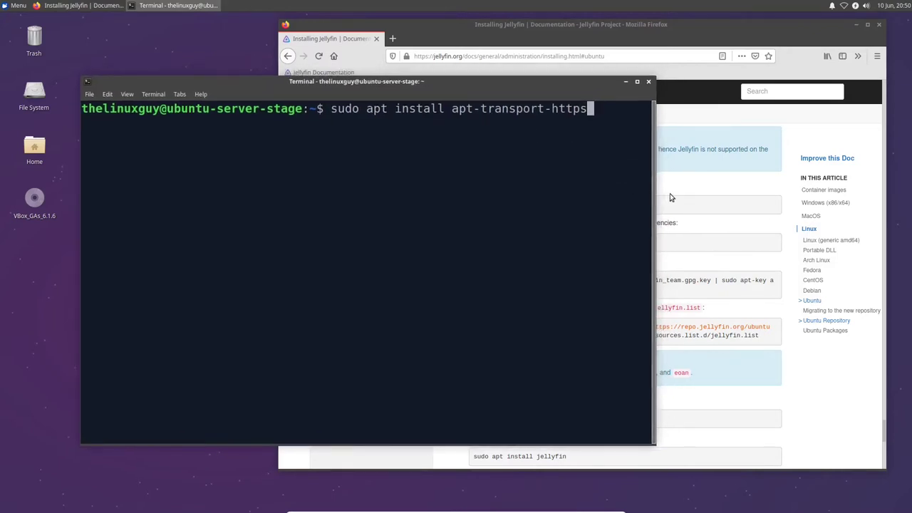
key("Return")
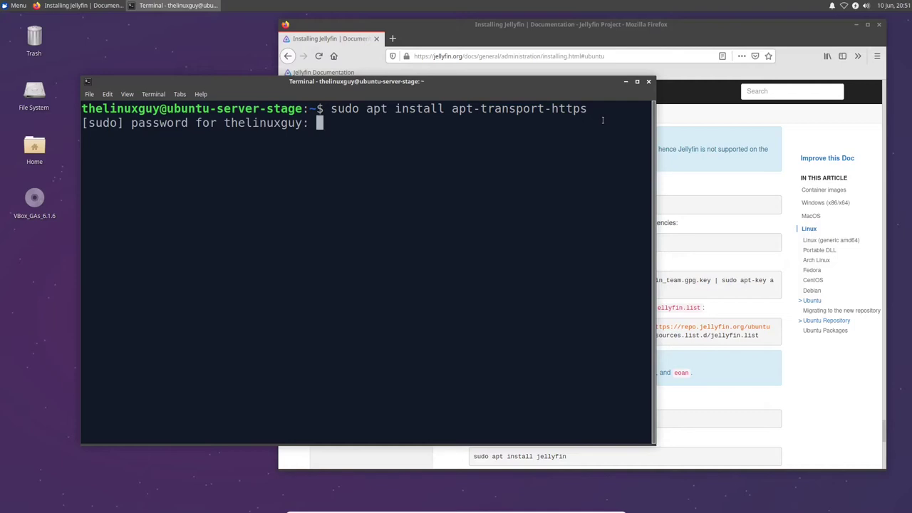
key("Return")
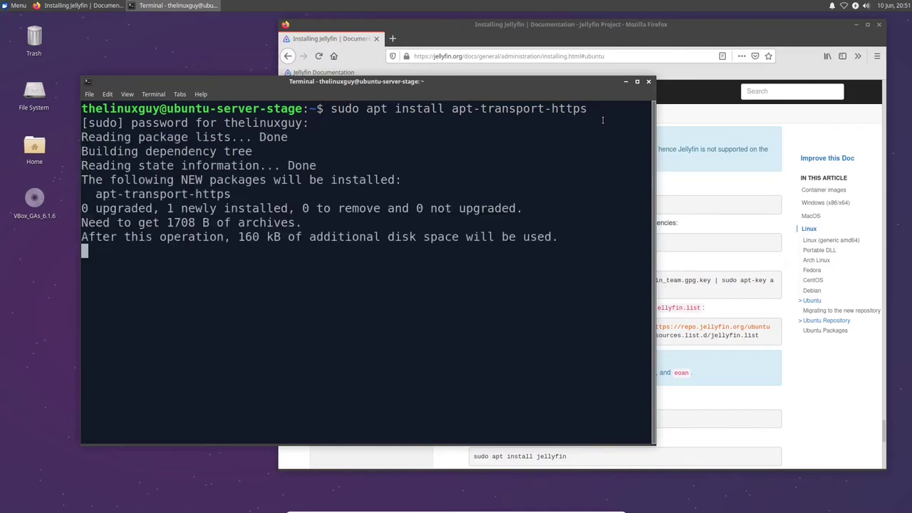
key("ctrl+l")
Copy "sudo add-apt-repository universe" from the Jellyfin documentation in Firefox and run it in the terminal.
left_click(682, 180)
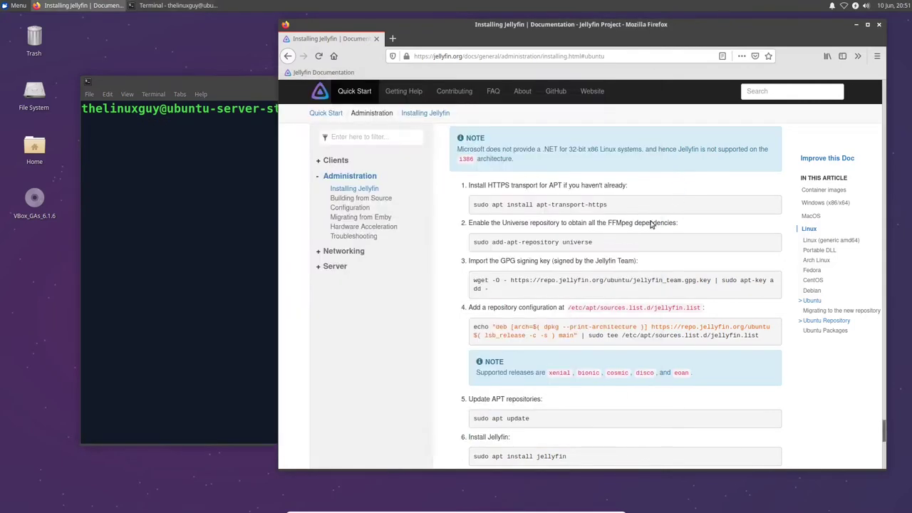
left_click_drag(596, 244, 472, 247)
right_click(473, 248)
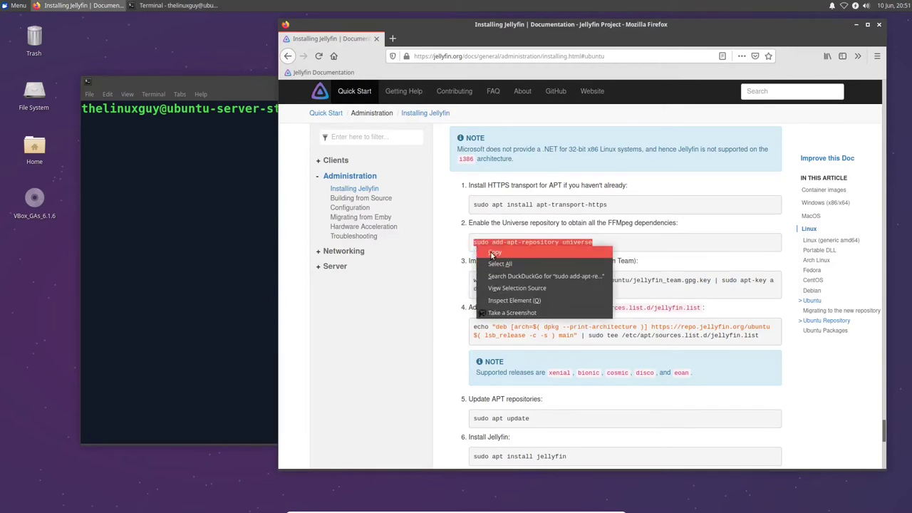
left_click(492, 253)
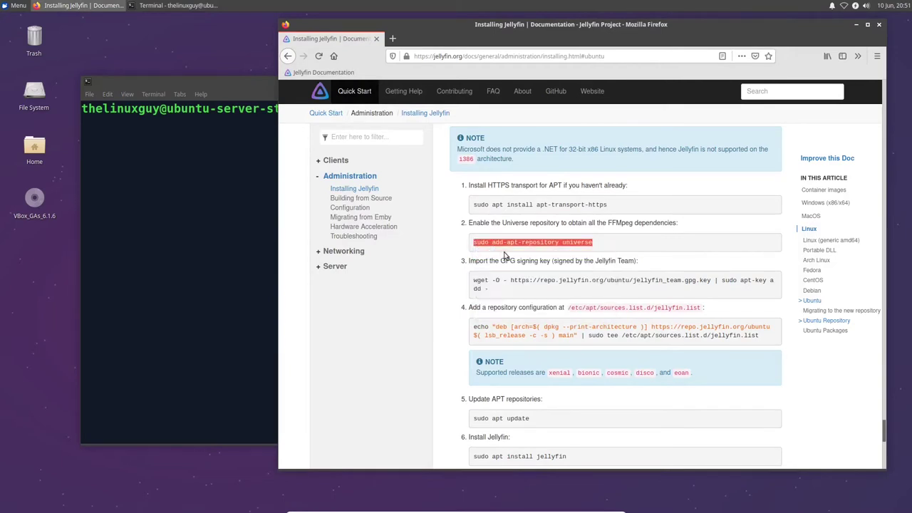
double_click(613, 223)
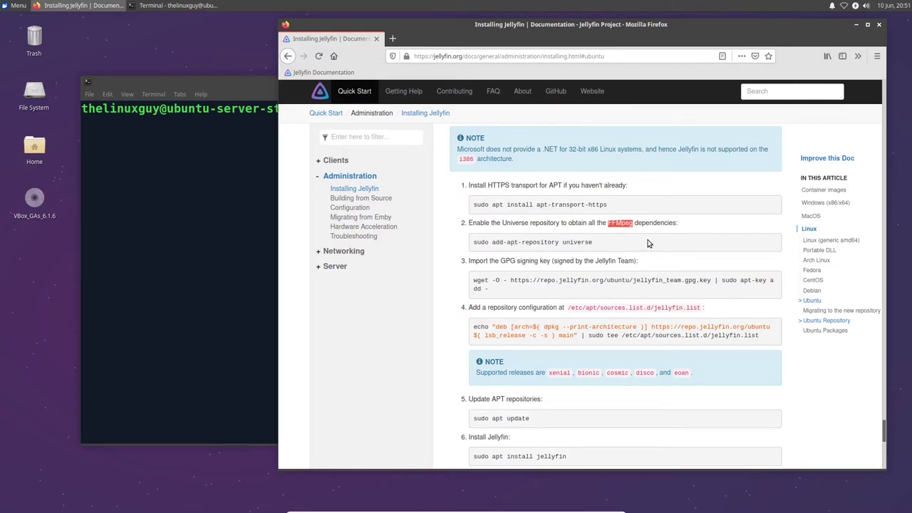
left_click(274, 302)
right_click(295, 238)
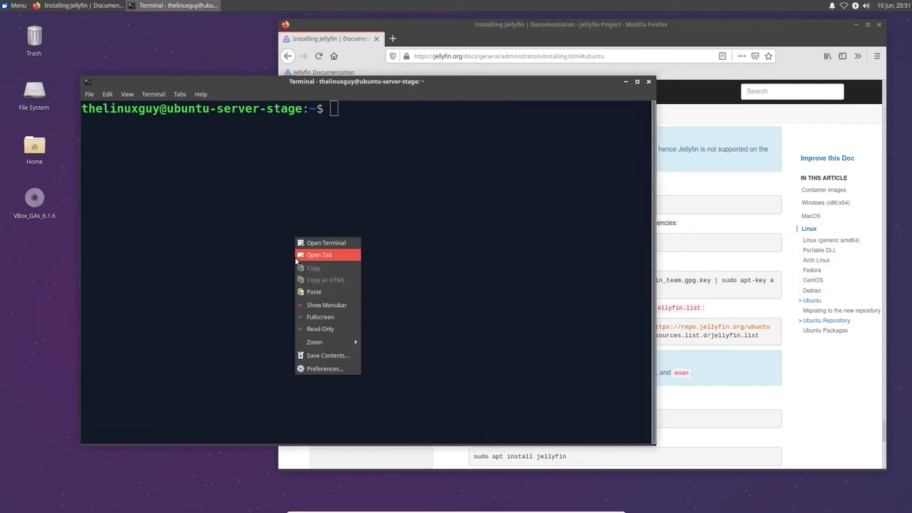
left_click(312, 292)
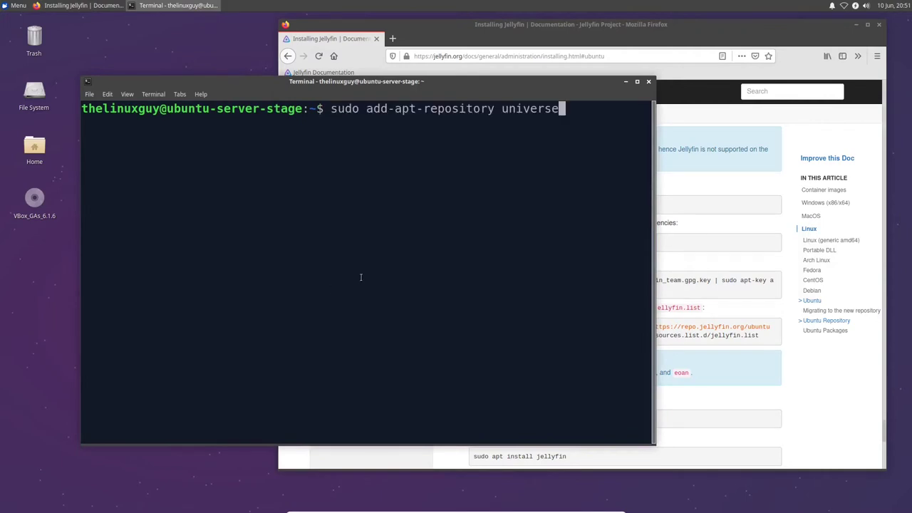
key("Return")
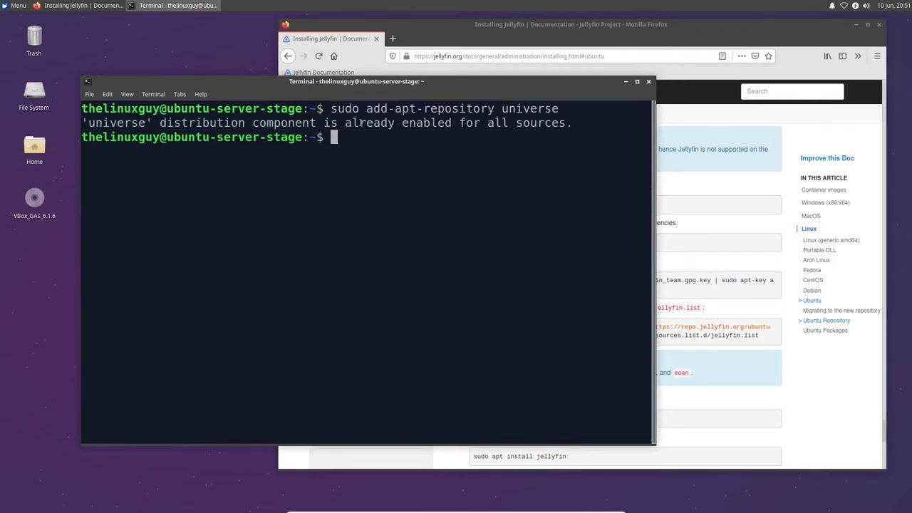
left_click_drag(330, 109, 495, 115)
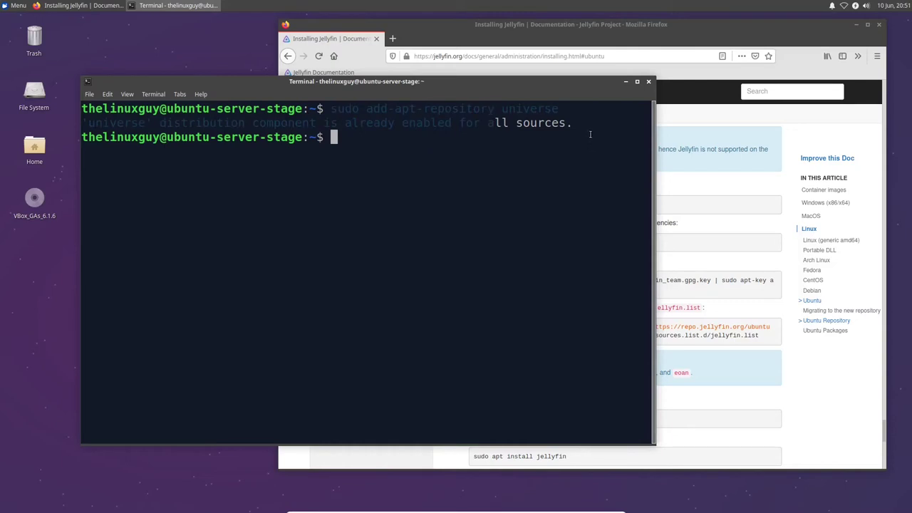
left_click_drag(567, 109, 345, 95)
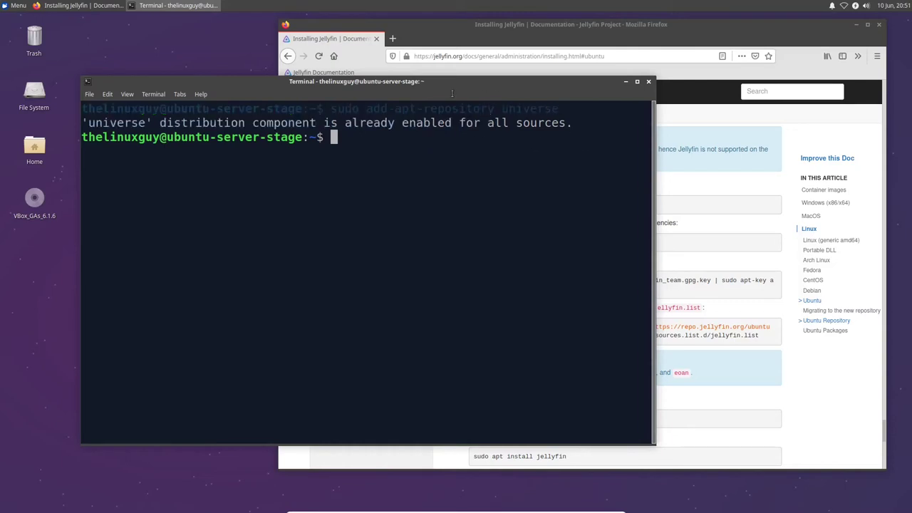
left_click(367, 161)
left_click(691, 265)
double_click(620, 222)
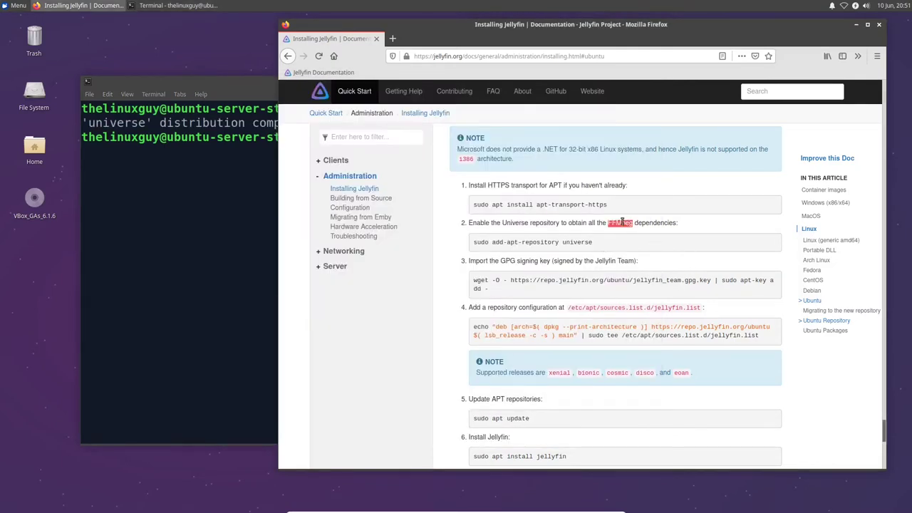
key("alt+Tab")
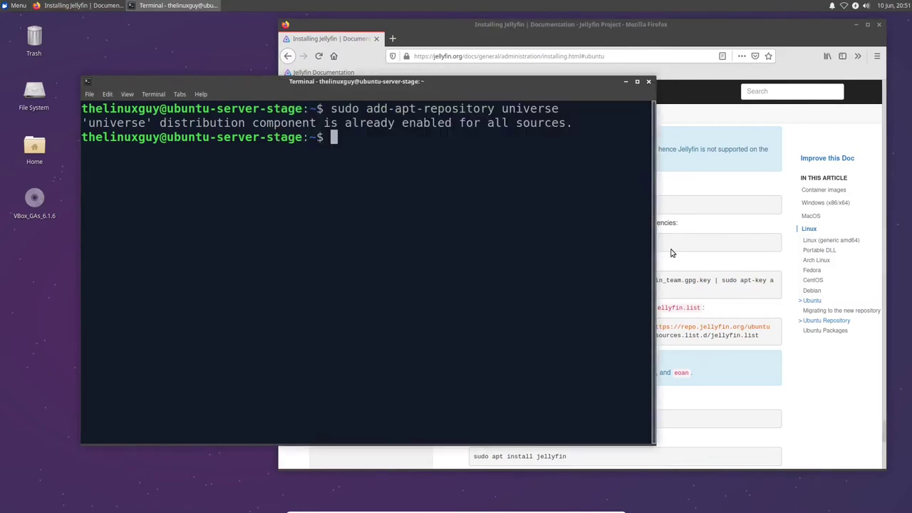
Copy the full wget command that imports the Jellyfin Team GPG signing key from the documentation in Firefox.
left_click(672, 252)
scroll(675, 243, "down", 3)
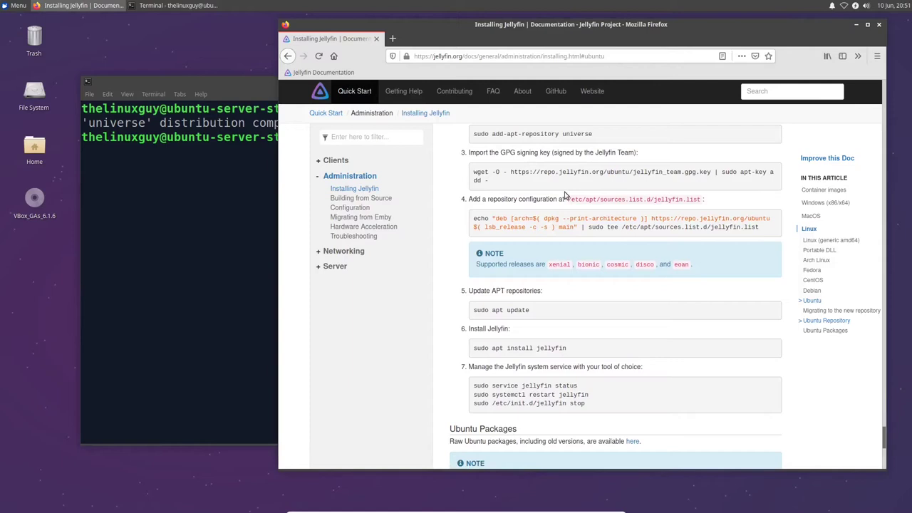
triple_click(490, 179)
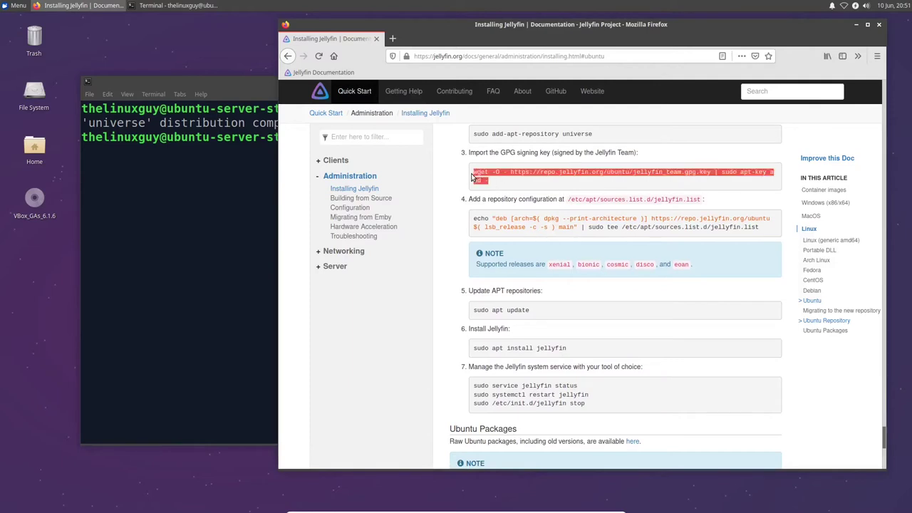
right_click(473, 177)
left_click(490, 181)
double_click(482, 171)
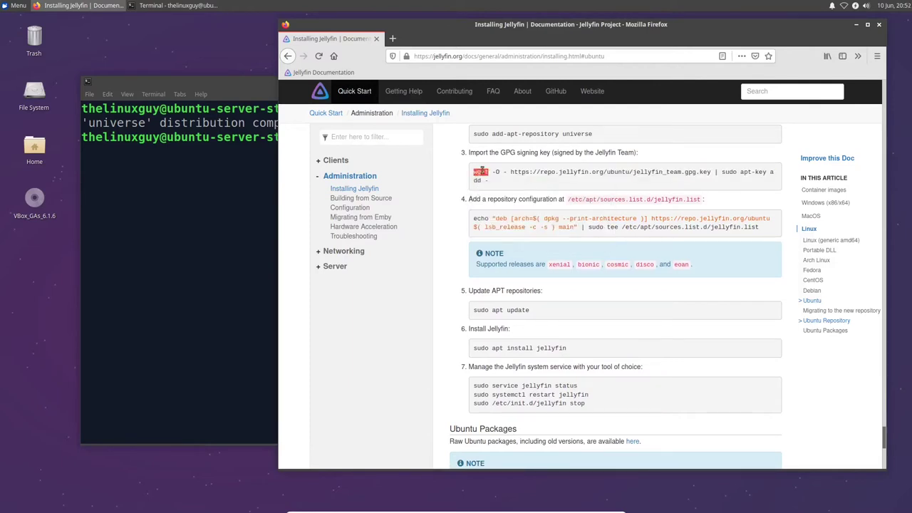
left_click(494, 181)
left_click_drag(512, 172, 706, 174)
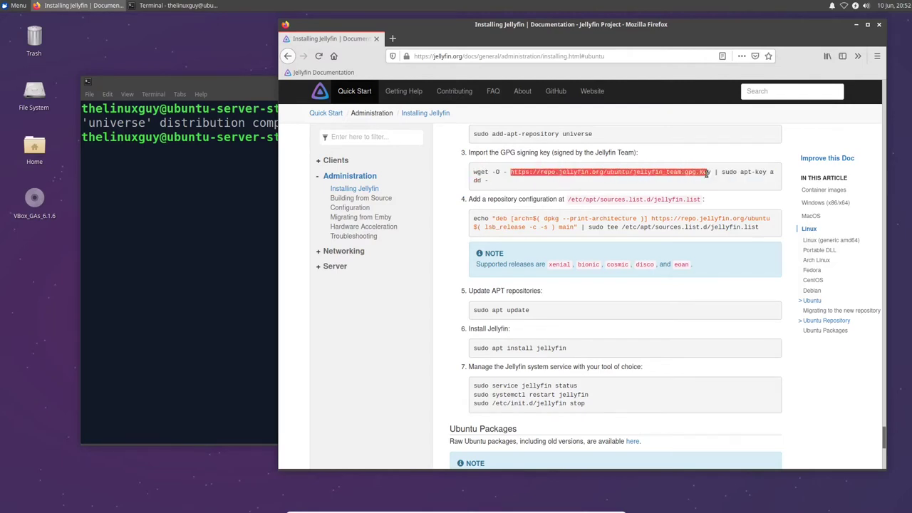
left_click(707, 174)
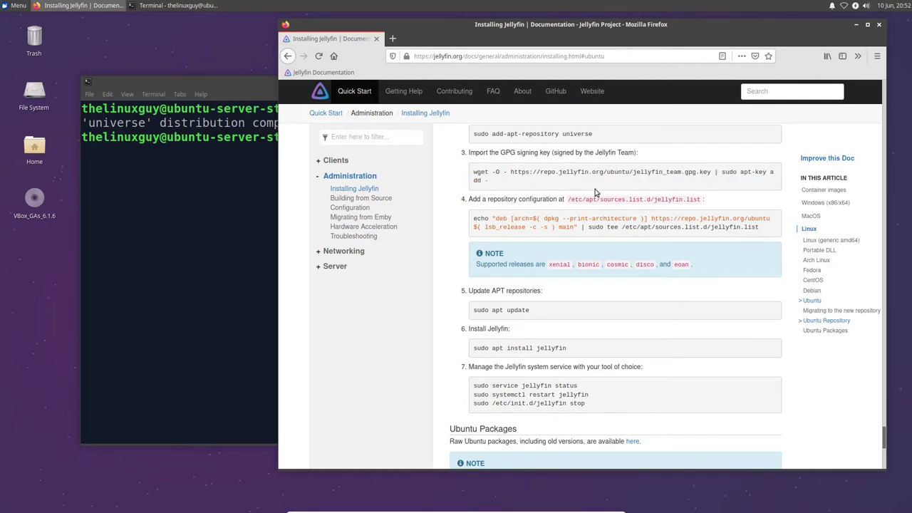
left_click(152, 267)
right_click(296, 247)
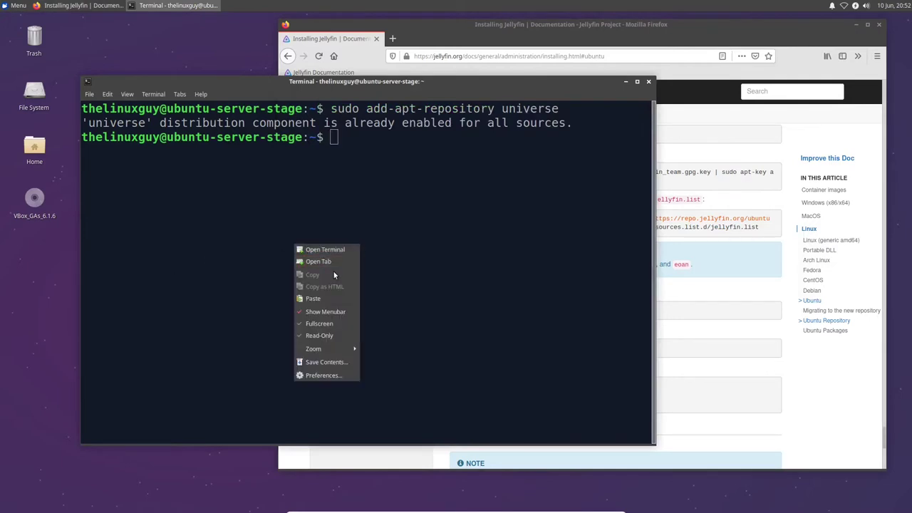
left_click(322, 298)
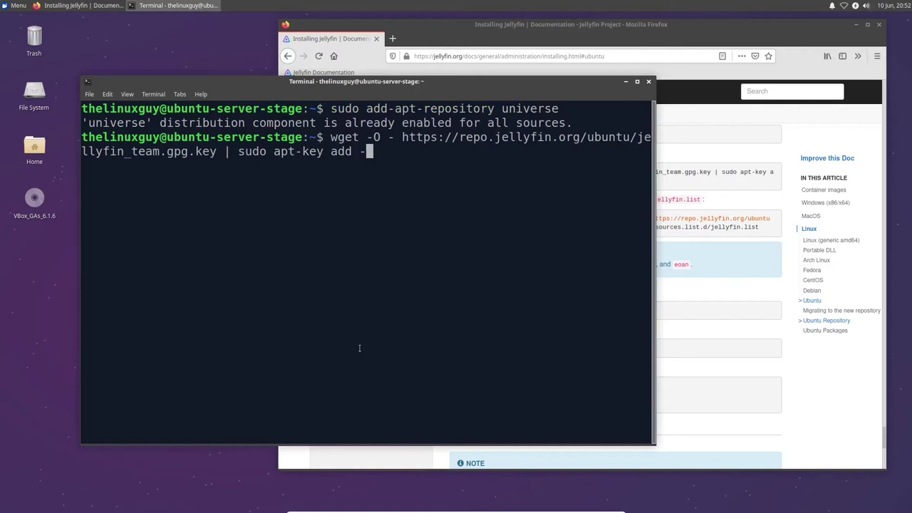
left_click_drag(234, 151, 379, 151)
left_click(383, 166)
key("Return")
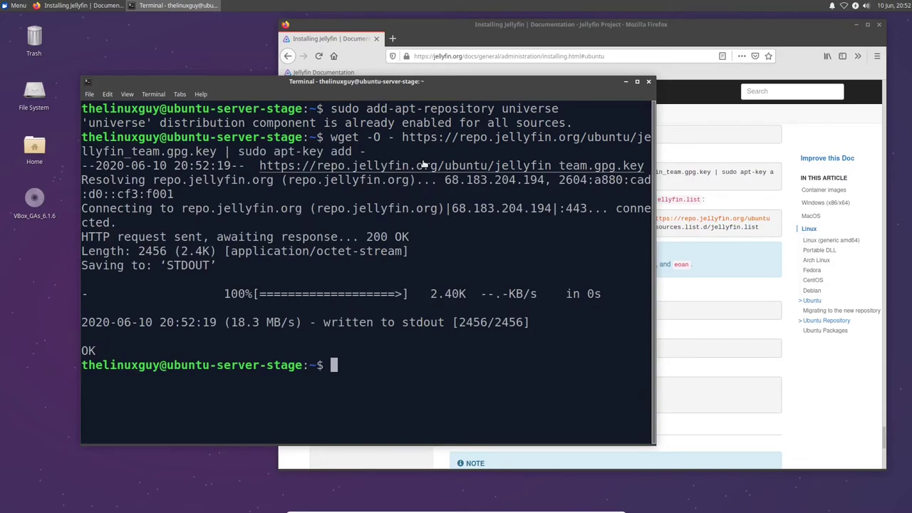
Switch to Firefox and copy the full echo command that adds the Jellyfin repository configuration from step 4 of the documentation.
key("alt+Tab")
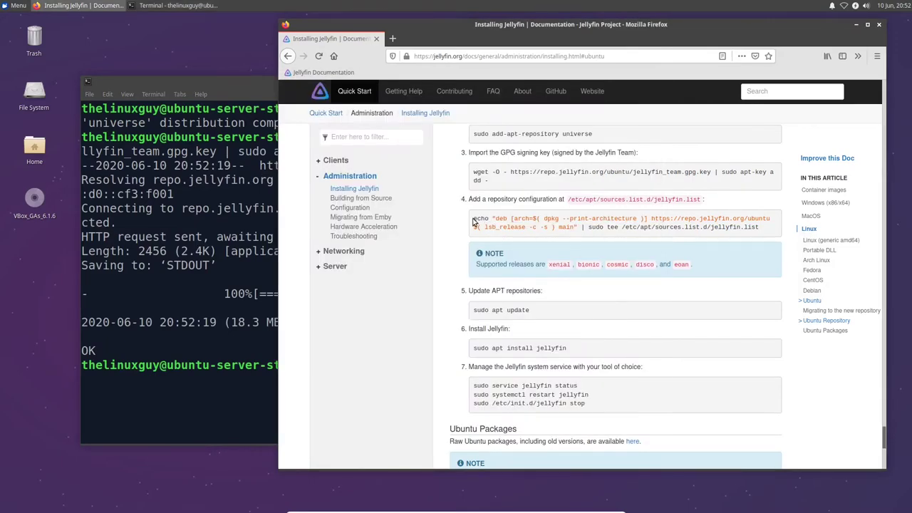
left_click_drag(581, 201, 704, 200)
left_click(587, 201)
double_click(614, 201)
double_click(659, 200)
left_click(548, 225)
left_click_drag(473, 220, 572, 227)
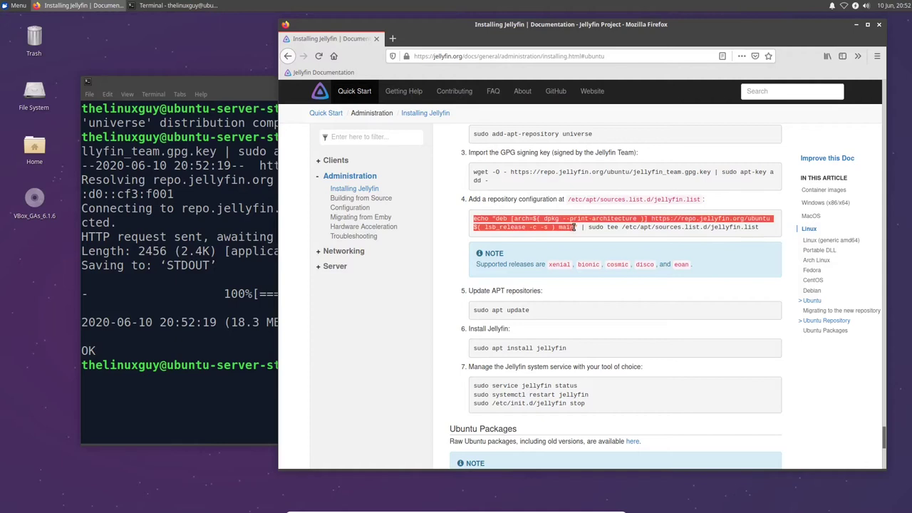
left_click(585, 226)
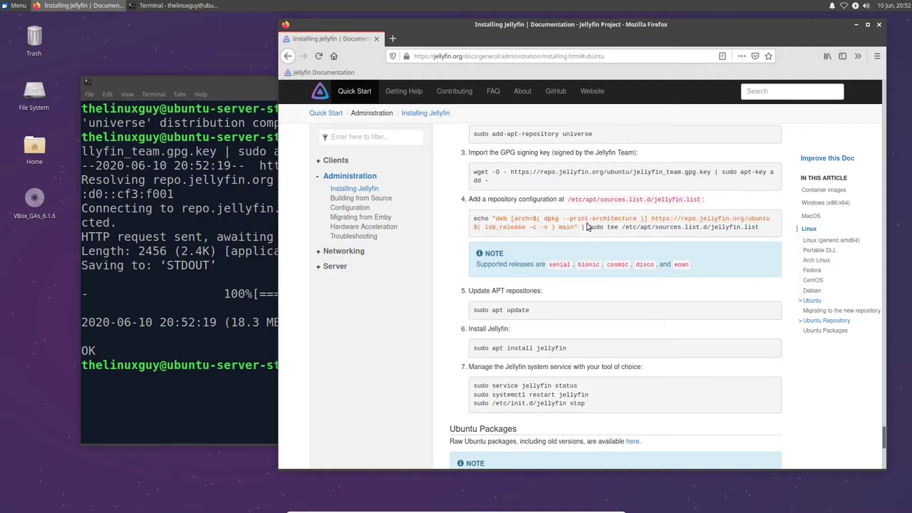
left_click_drag(587, 226, 477, 220)
left_click(756, 228)
right_click(478, 218)
left_click(498, 228)
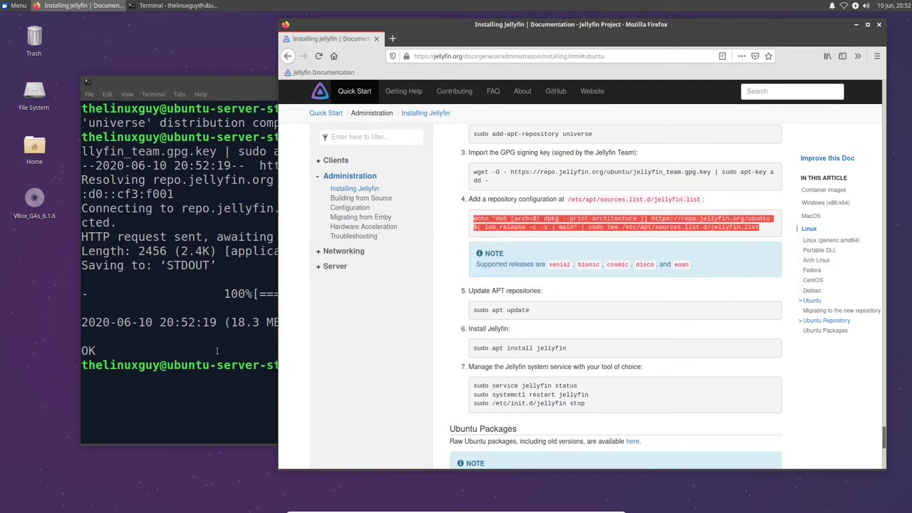
Run the copied echo command in the terminal to write the Jellyfin repository entry to /etc/apt/sources.list.d/jellyfin.list.
left_click(228, 353)
right_click(356, 388)
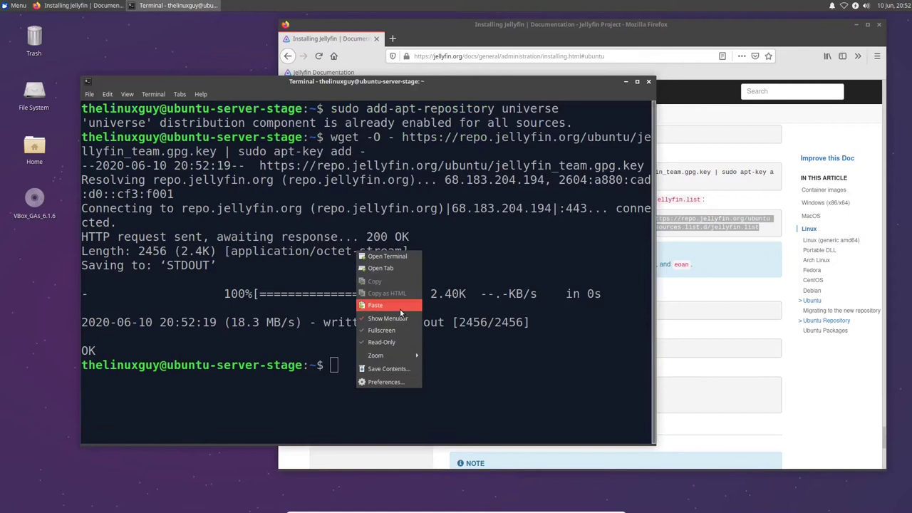
left_click(388, 309)
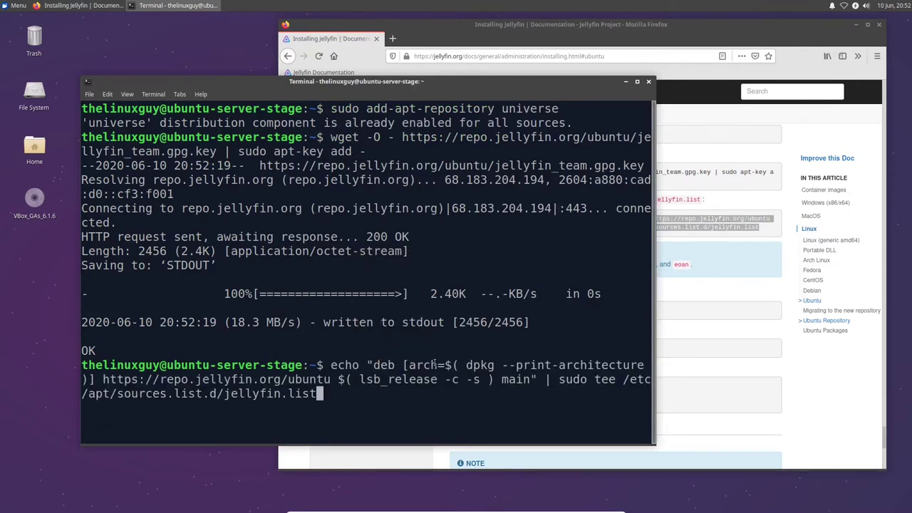
key("Return")
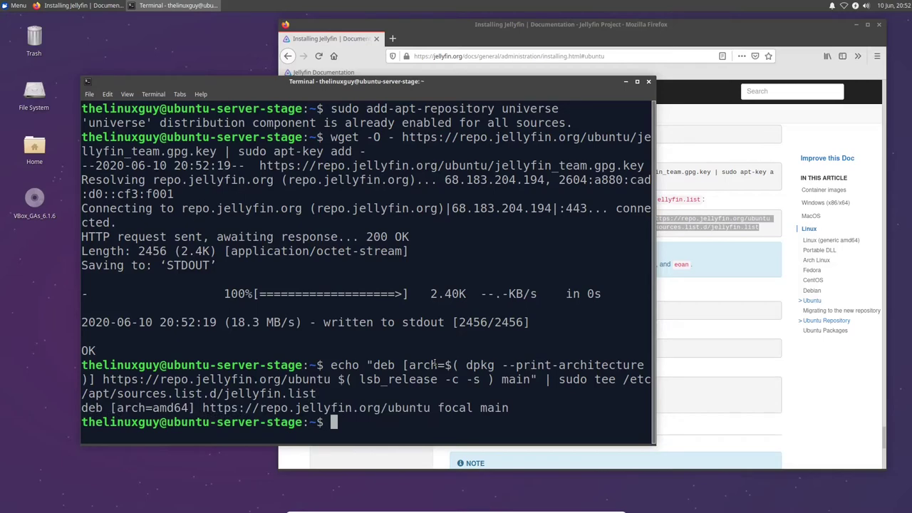
Check the next documentation step in Firefox and run "sudo apt update" in the terminal.
left_click(658, 300)
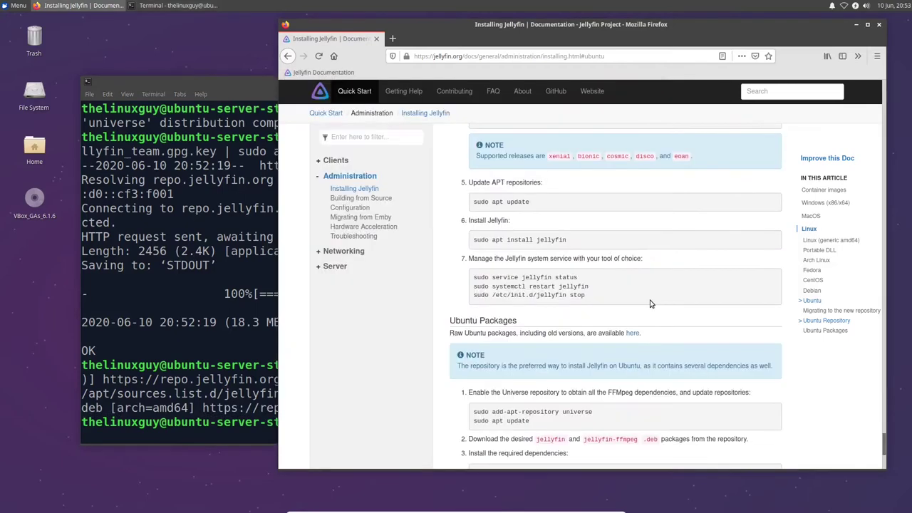
left_click(213, 366)
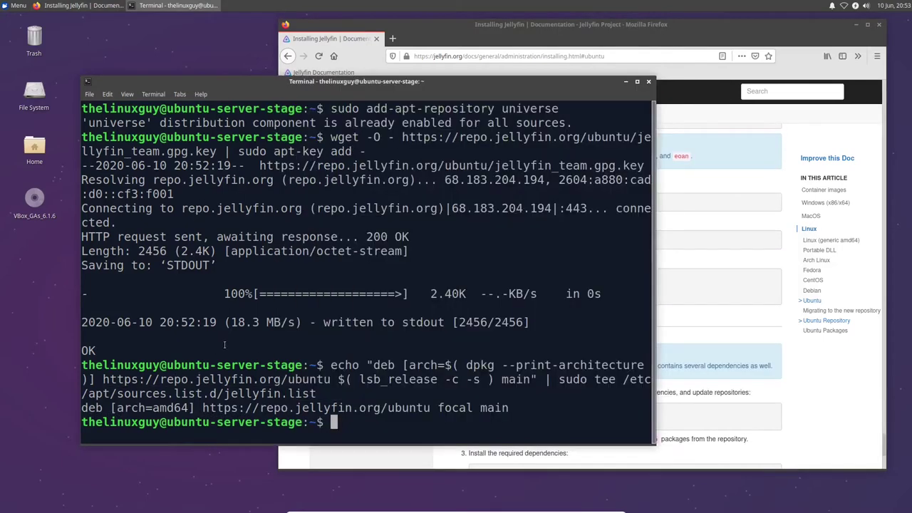
type("sudo apt")
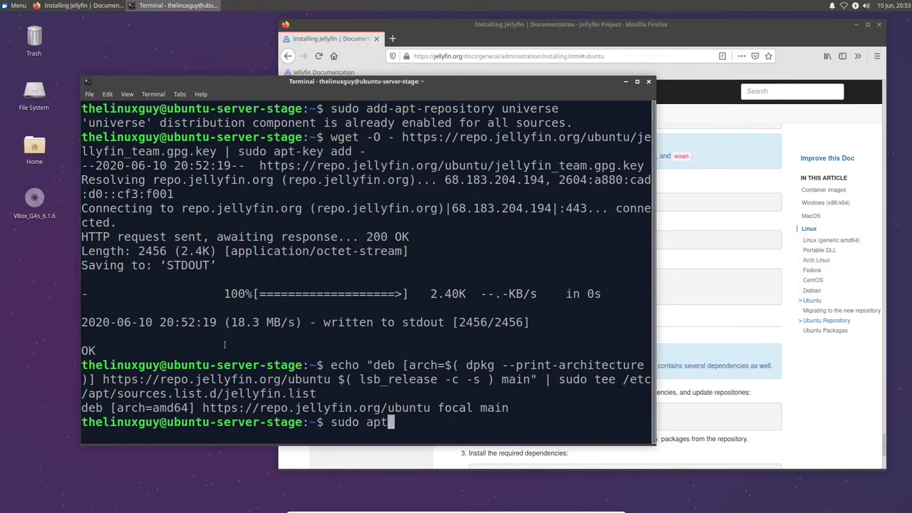
type(" update")
key("Return")
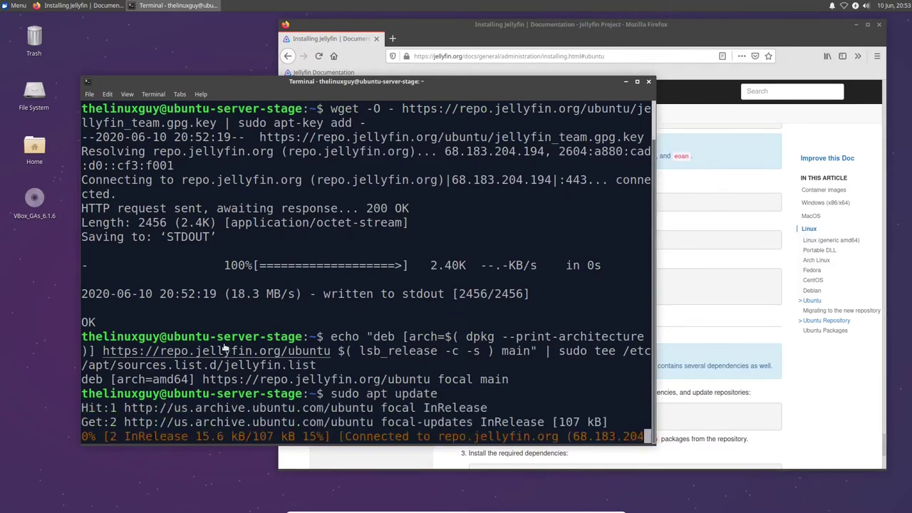
Move the terminal window clear of the documentation and copy "sudo apt install jellyfin" from the page in Firefox.
left_click(708, 300)
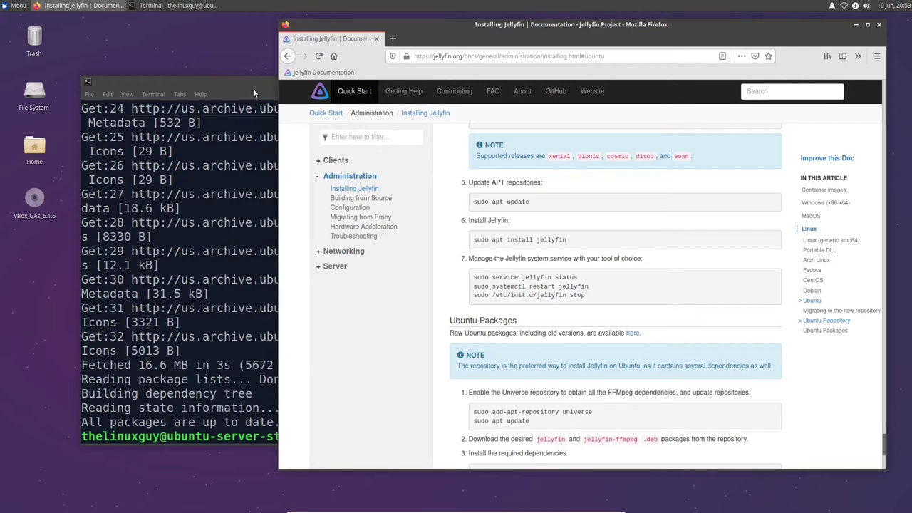
left_click_drag(252, 87, 204, 64)
left_click(643, 296)
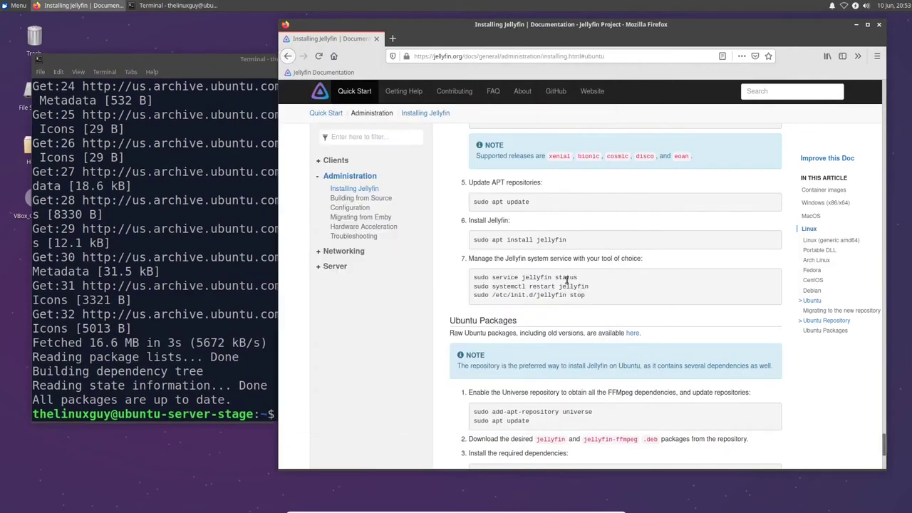
double_click(541, 277)
left_click(569, 285)
left_click_drag(568, 240, 474, 243)
triple_click(474, 243)
right_click(473, 243)
left_click(498, 248)
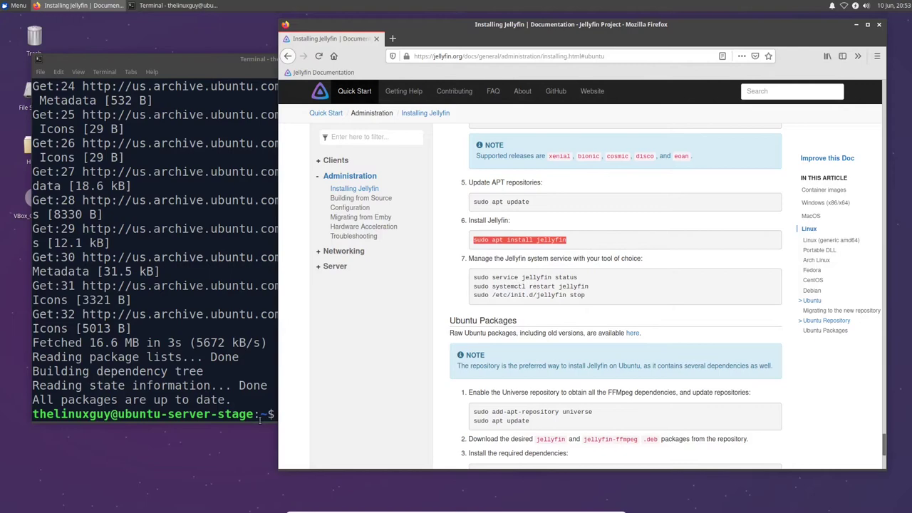
Run "sudo apt install jellyfin" in the terminal and answer y to continue the installation.
right_click(300, 411)
left_click(334, 318)
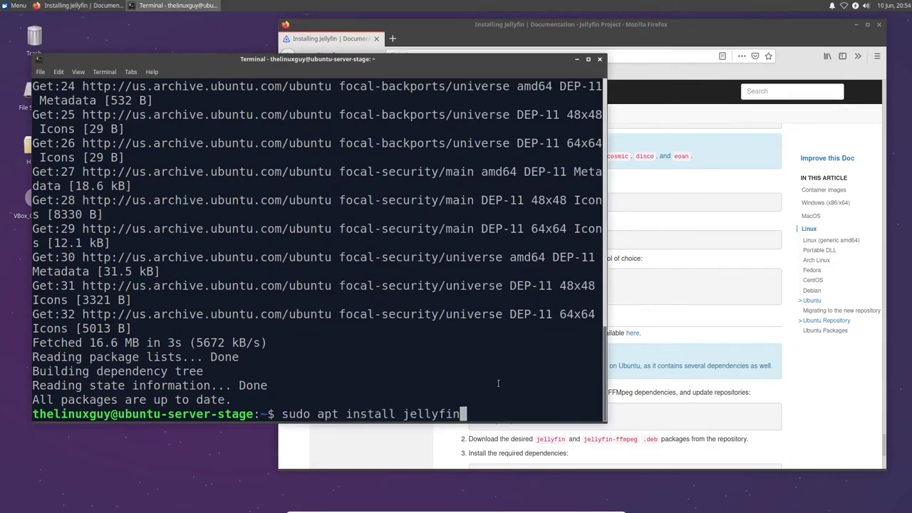
key("Return")
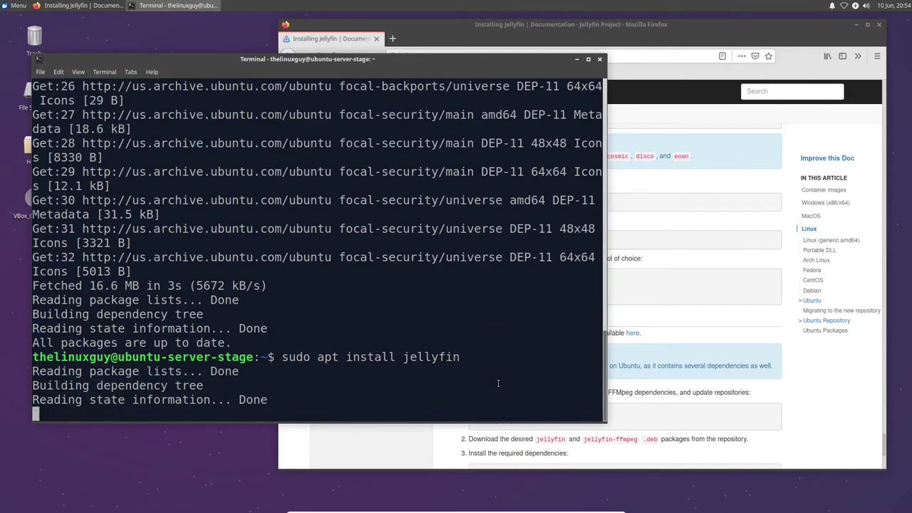
type("y")
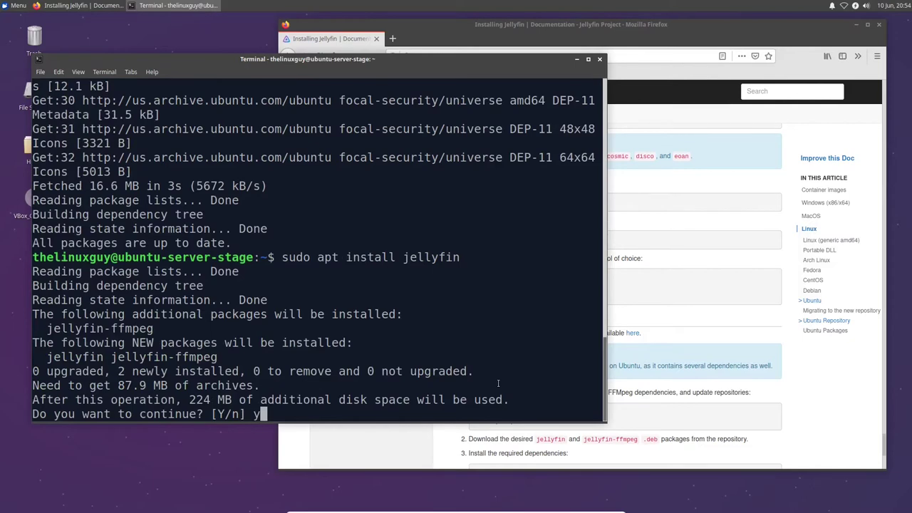
key("Return")
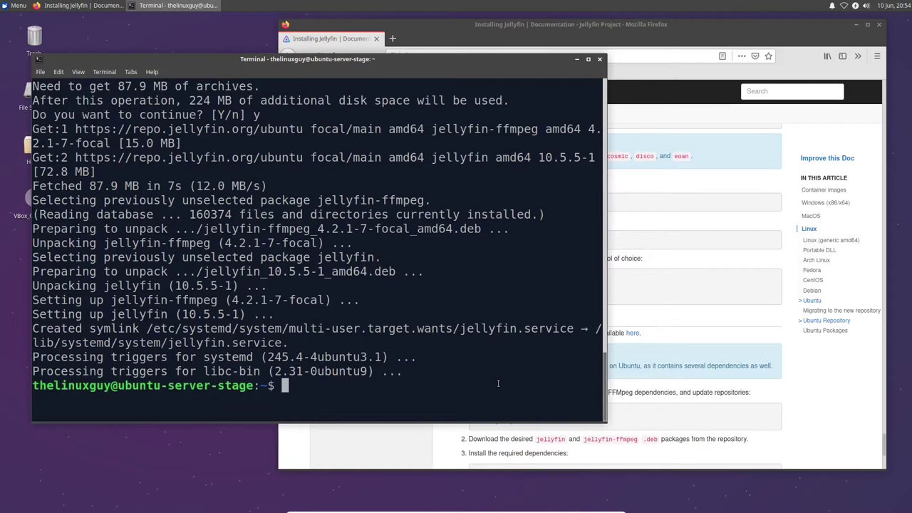
Copy "sudo service jellyfin status" from the documentation in Firefox and run it in the terminal.
left_click(627, 297)
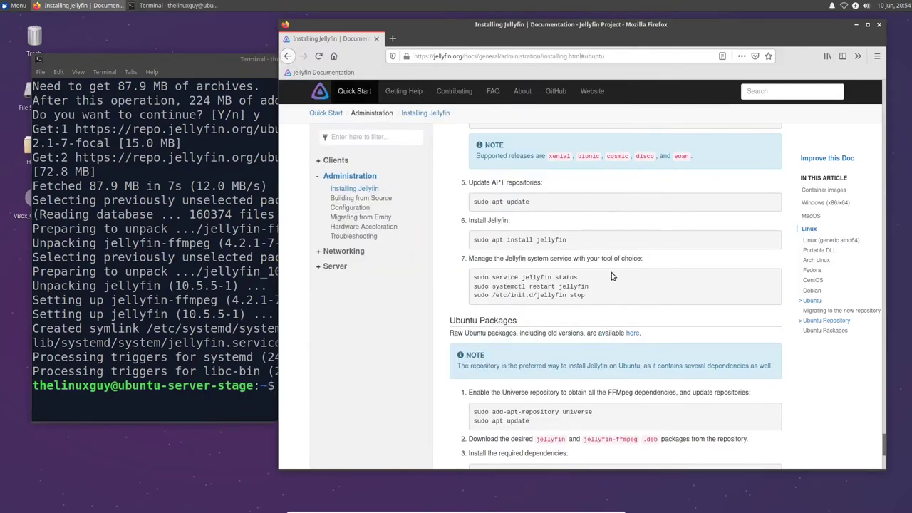
left_click_drag(578, 278, 474, 278)
right_click(484, 277)
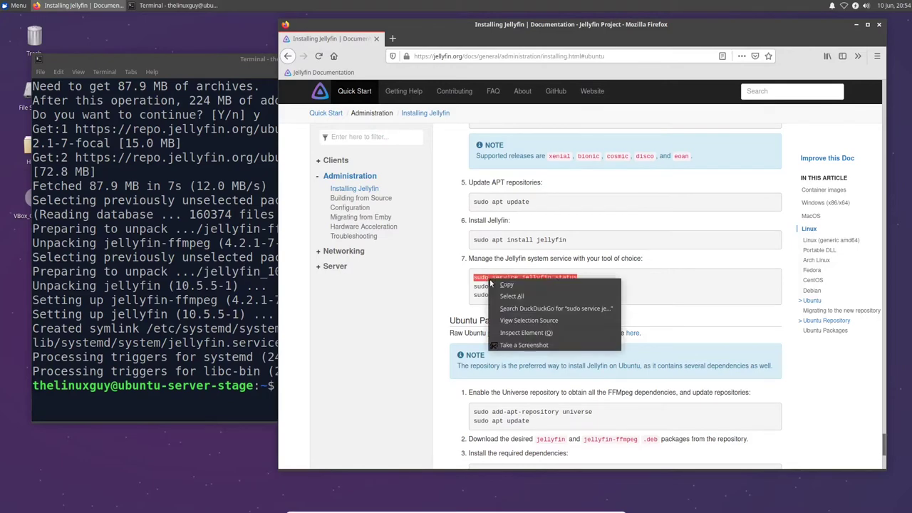
left_click(494, 285)
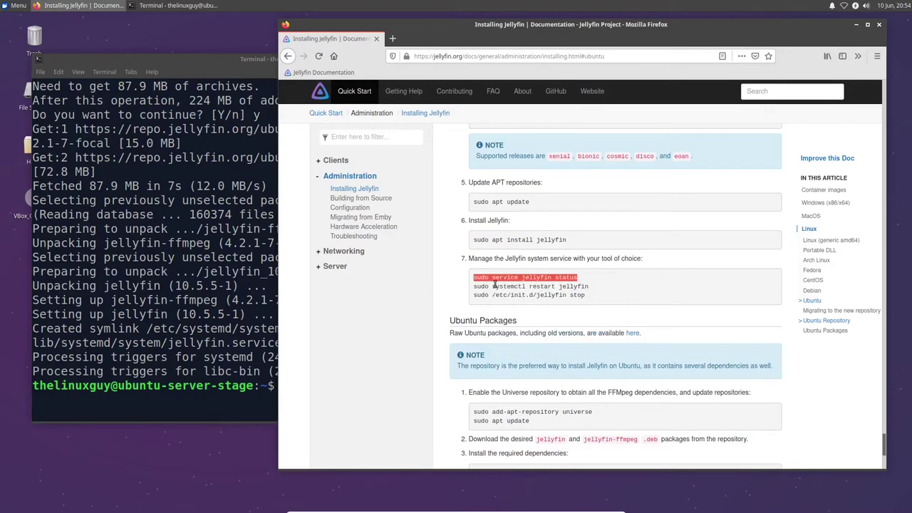
left_click(230, 407)
right_click(313, 260)
left_click(358, 316)
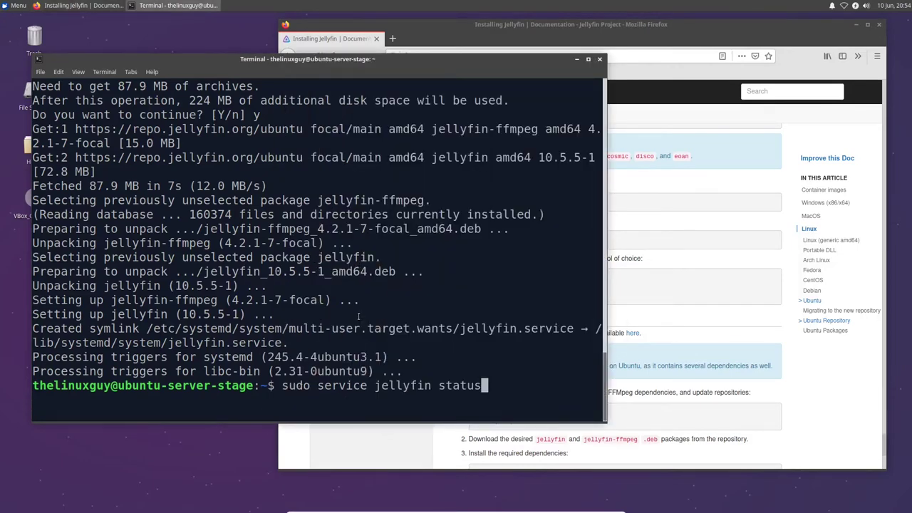
key("Return")
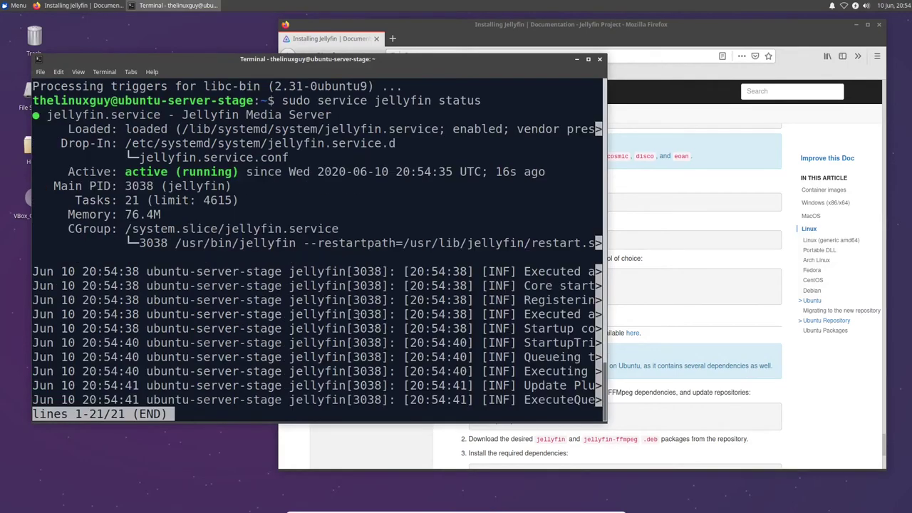
Examine the Active line in the Jellyfin service status output and quit the pager.
left_click_drag(125, 172, 237, 172)
left_click(222, 258)
key("Down")
key("q")
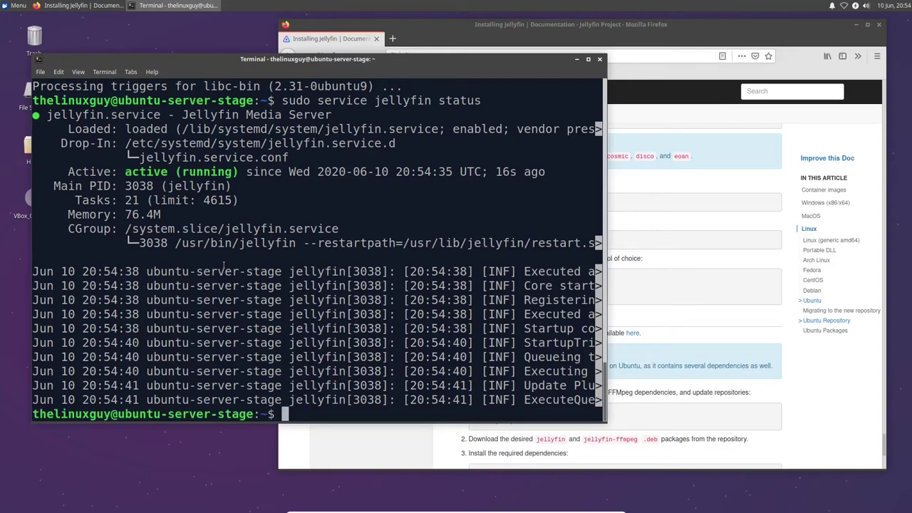
left_click(310, 430)
left_click(270, 406)
Copy "sudo systemctl restart jellyfin" from the documentation in Firefox and run it in the terminal.
left_click(728, 270)
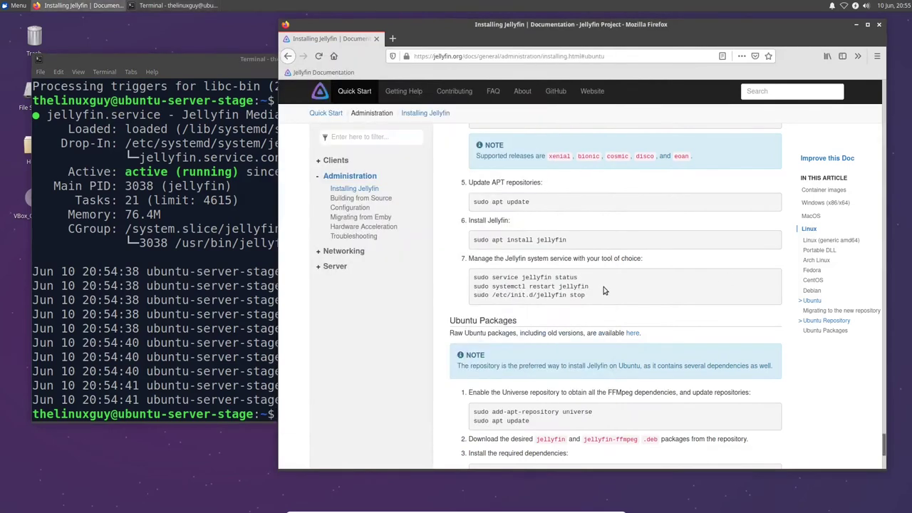
left_click_drag(589, 286, 471, 288)
right_click(472, 287)
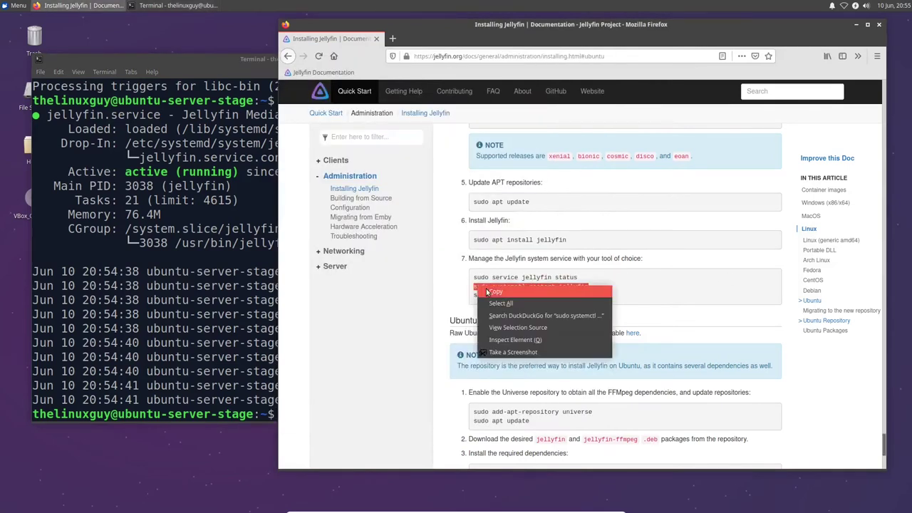
left_click(491, 291)
left_click(275, 399)
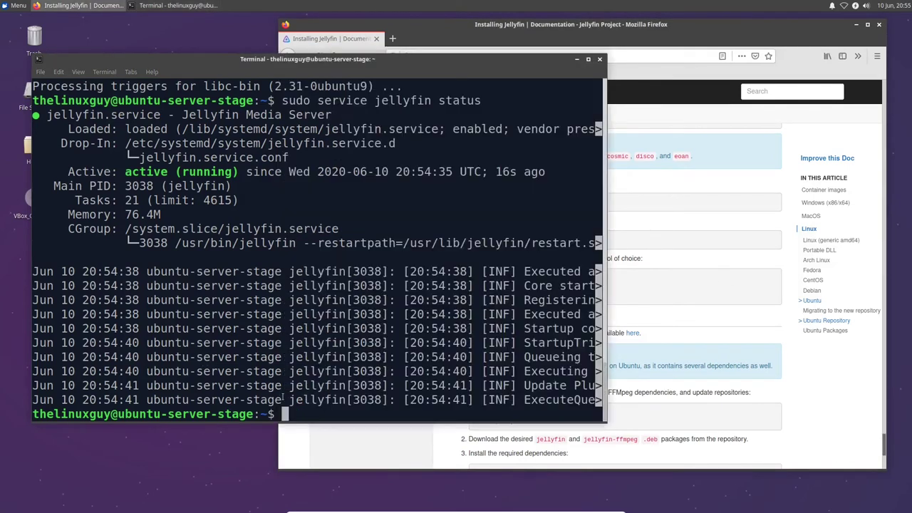
right_click(344, 416)
left_click(370, 331)
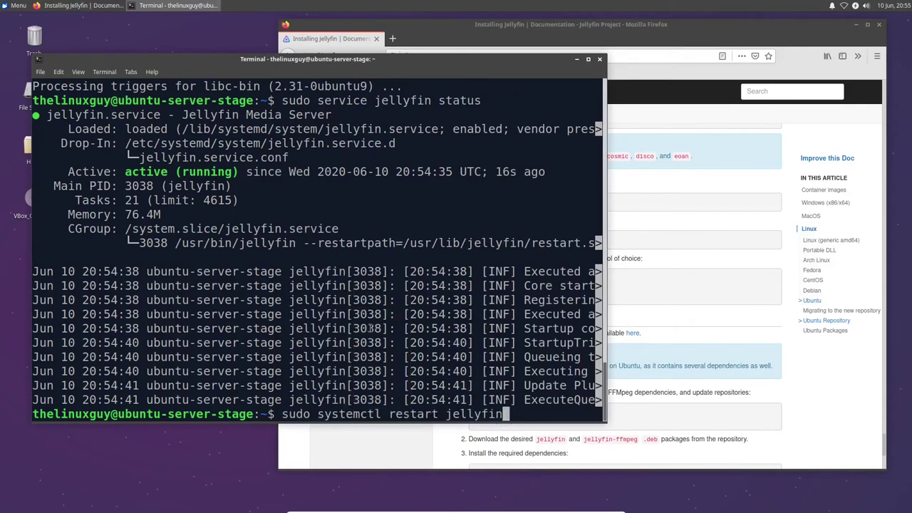
key("Return")
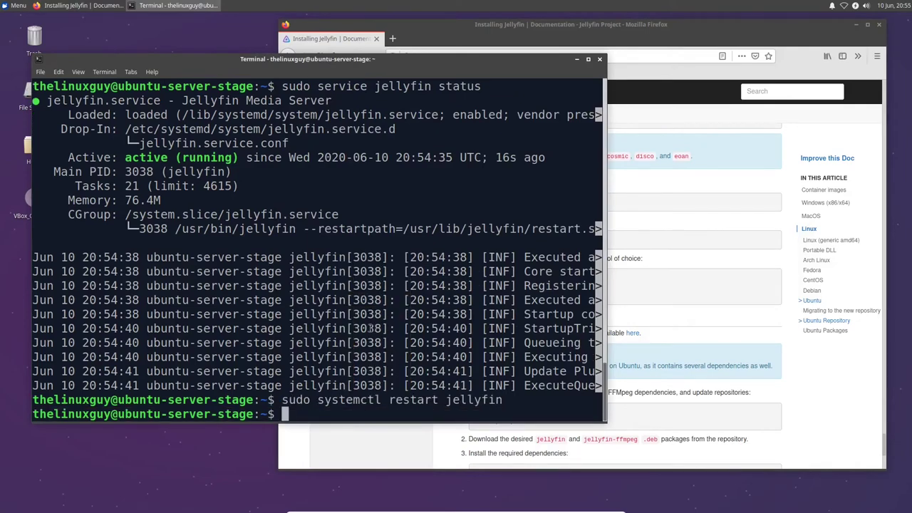
Copy "sudo /etc/init.d/jellyfin stop" from step 7 of the documentation in Firefox.
left_click(679, 300)
left_click_drag(621, 304, 489, 313)
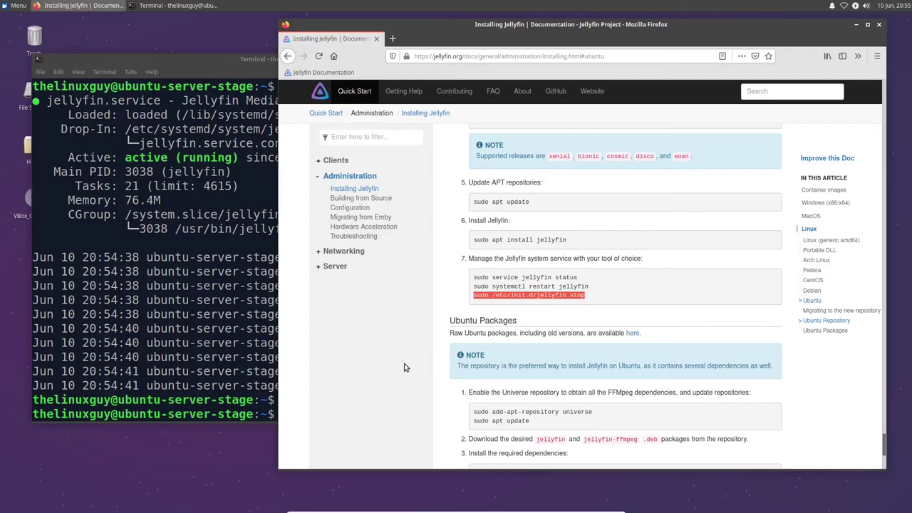
left_click(219, 402)
left_click(656, 302)
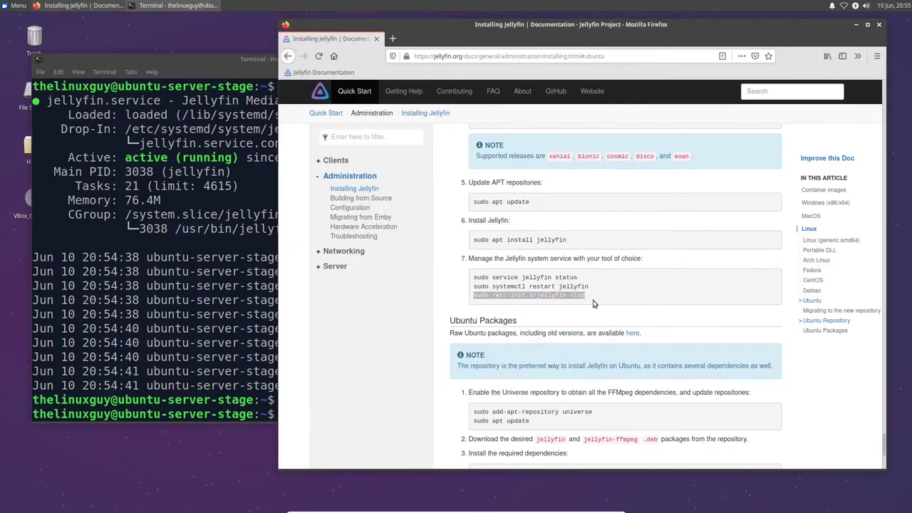
left_click_drag(589, 295, 473, 295)
right_click(508, 307)
left_click(509, 302)
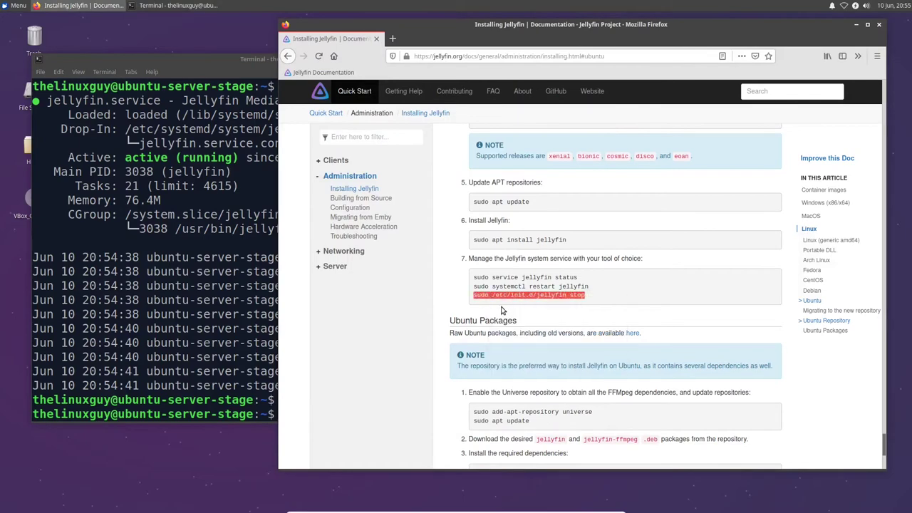
Run "sudo /etc/init.d/jellyfin stop" in the terminal to stop the Jellyfin service.
left_click(212, 377)
right_click(319, 385)
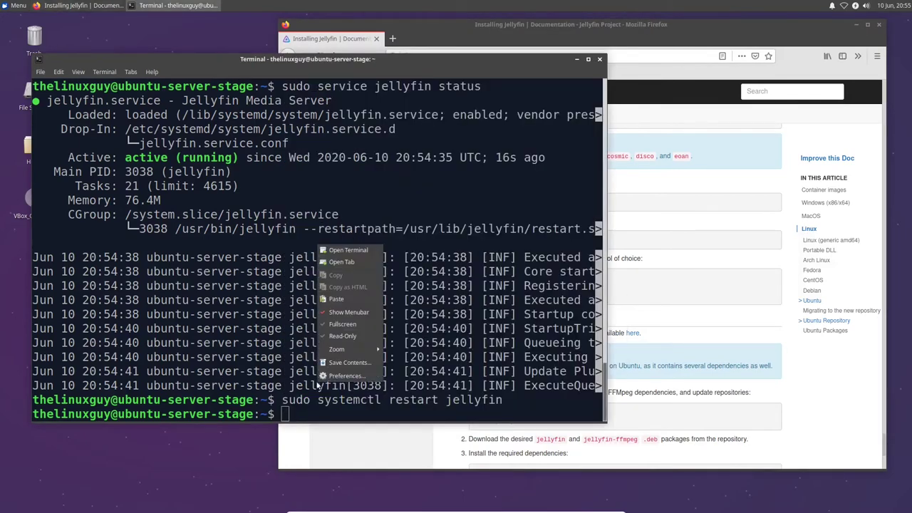
left_click(336, 298)
key("Up")
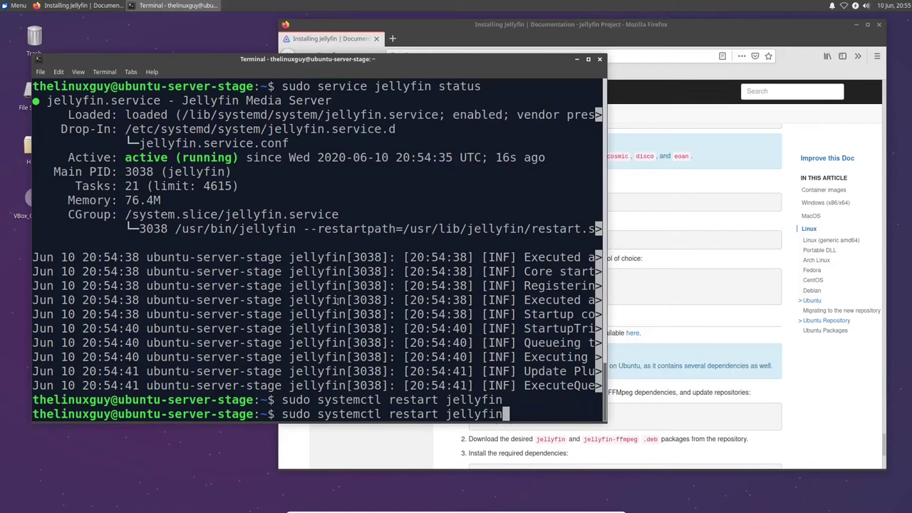
key("Down")
key("Return")
Run "sudo service jellyfin status" in the terminal to check the service's state, and quit the pager.
key("Up")
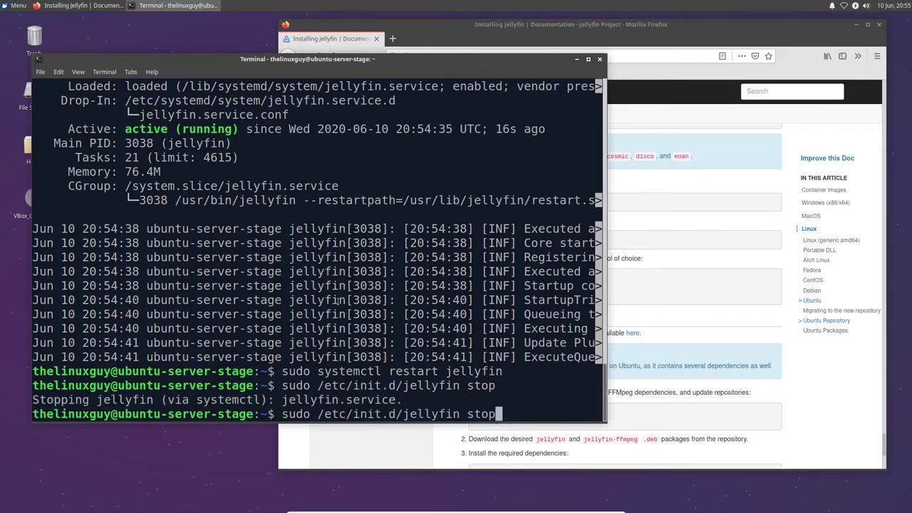
key("Up")
key("Up")
key("Return")
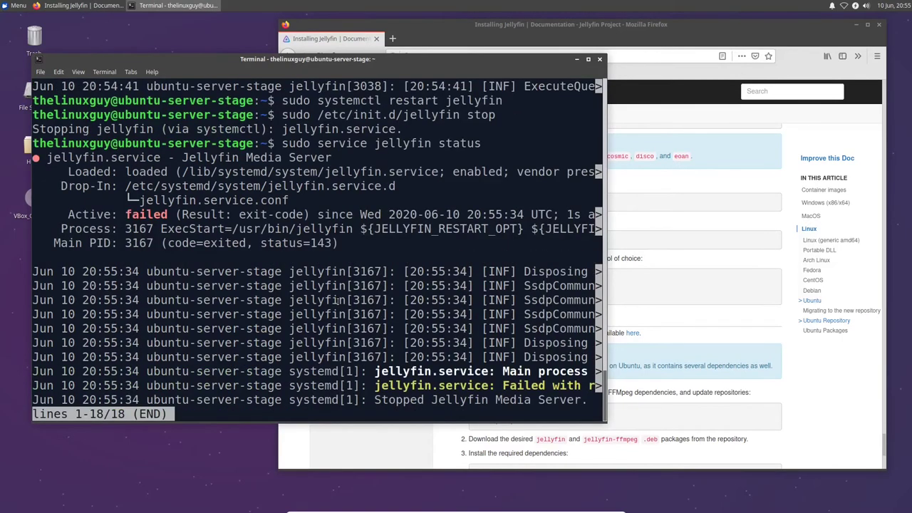
key("q")
key("q")
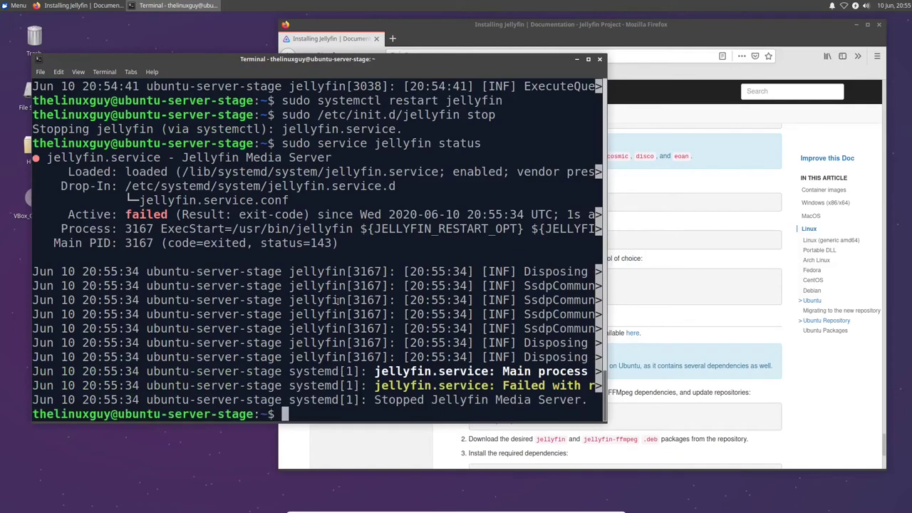
Run "sudo service jellyfin start" in the terminal to start the Jellyfin service.
key("Up")
key("BackSpace")
key("BackSpace")
key("BackSpace")
key("BackSpace")
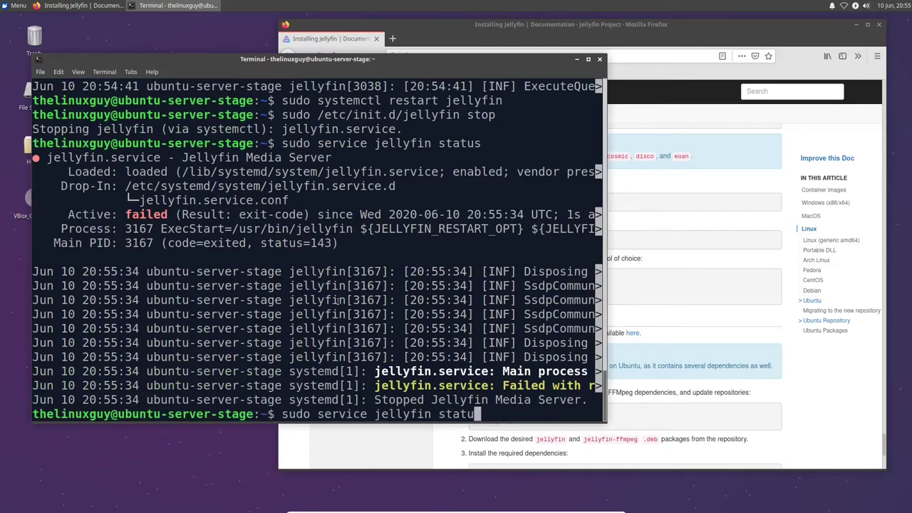
type("art")
key("Return")
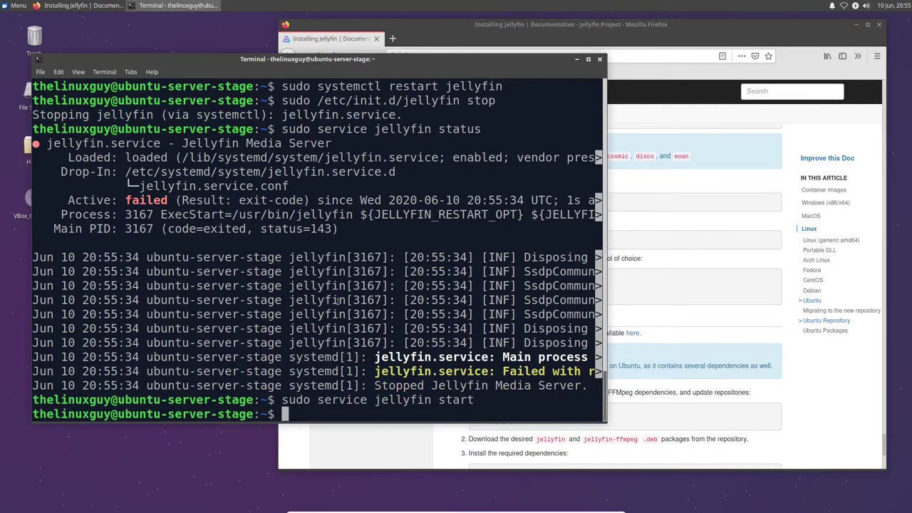
Check the service again with "sudo service jellyfin status", quit the pager and clear the terminal.
key("Up")
key("Up")
key("Return")
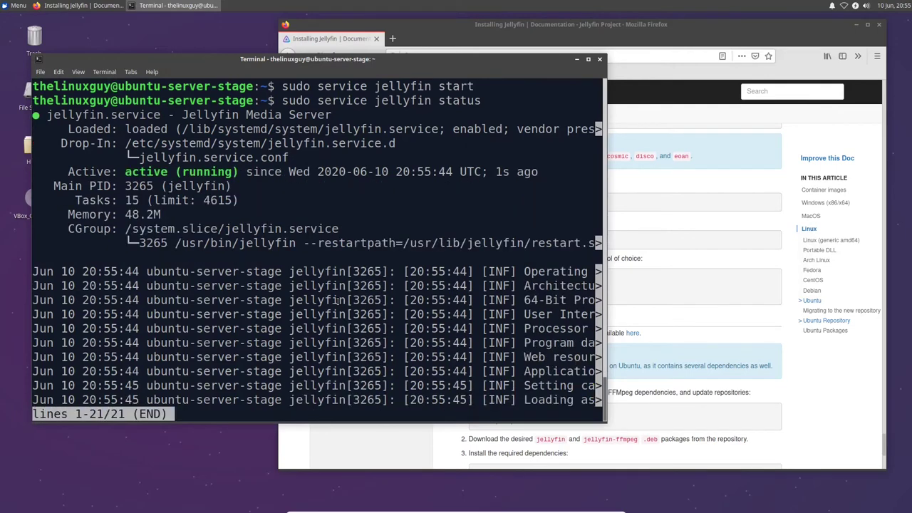
key("q")
key("ctrl+l")
Switch to Firefox and open localhost:8096 in a new tab.
key("alt+Tab")
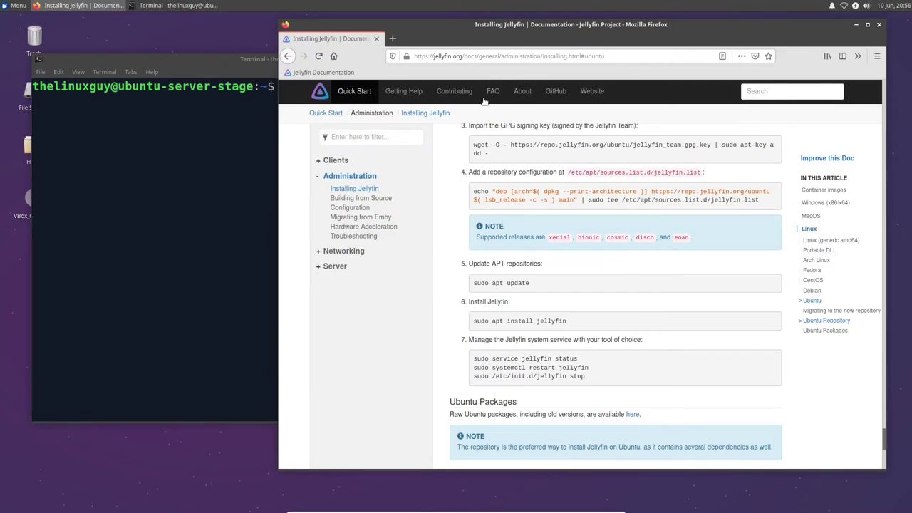
left_click(391, 39)
left_click(422, 56)
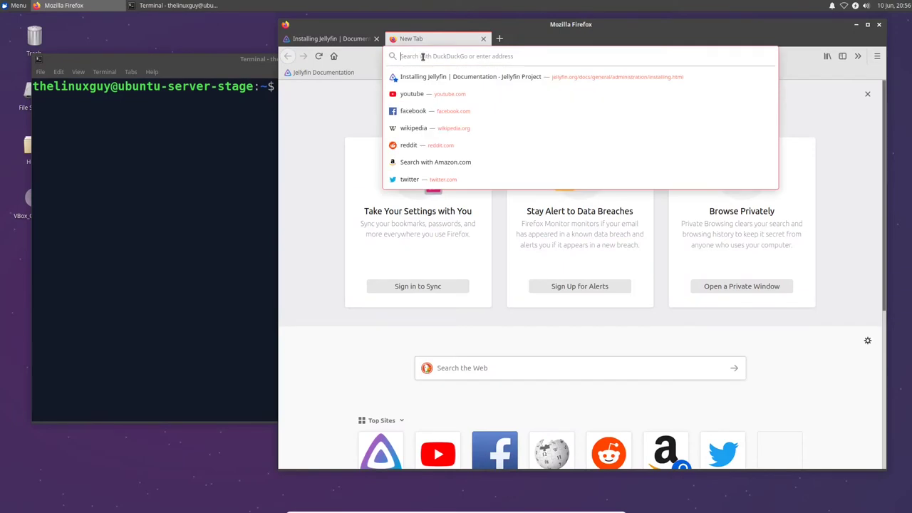
type("local")
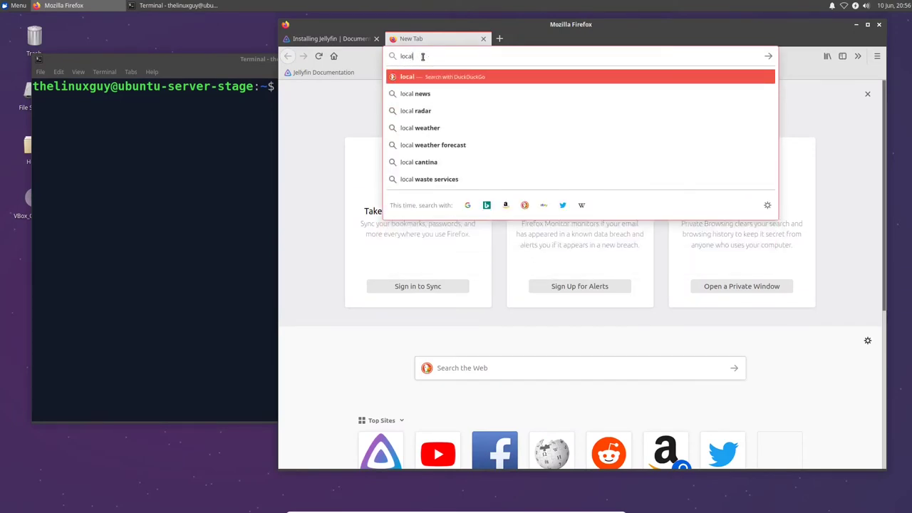
type("host:")
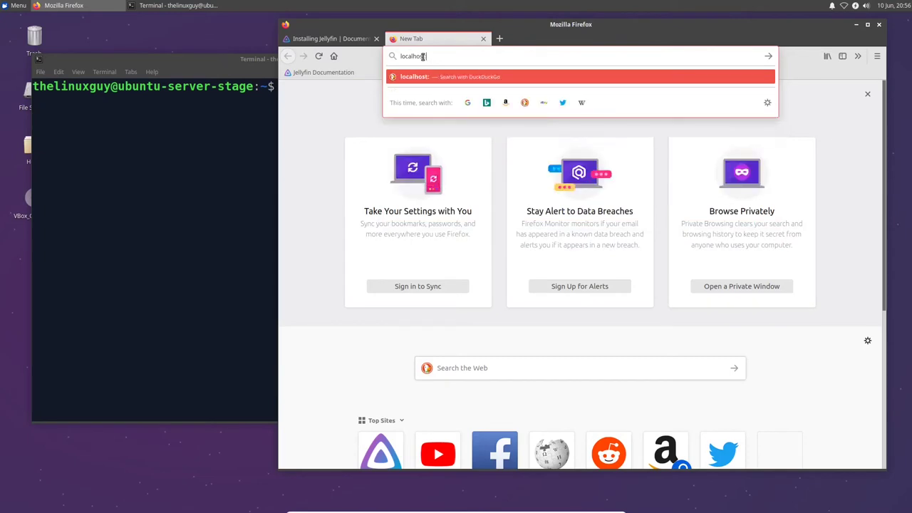
type("8096")
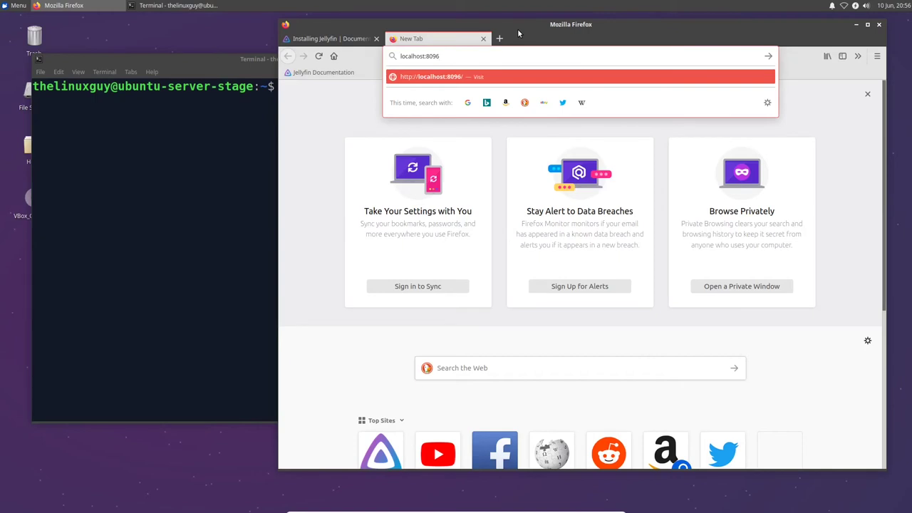
key("Return")
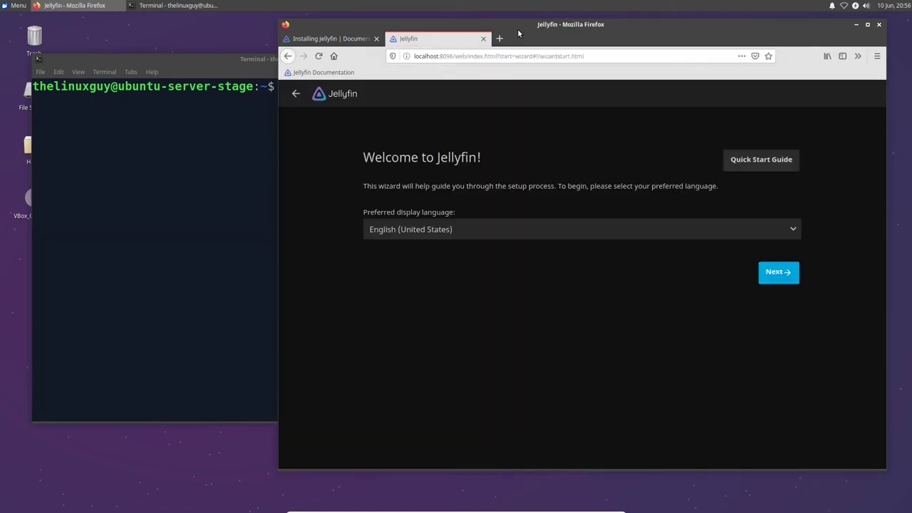
Open the Quick Start Guide from the setup wizard, read through its steps, and return to the wizard.
left_click_drag(517, 28, 398, 30)
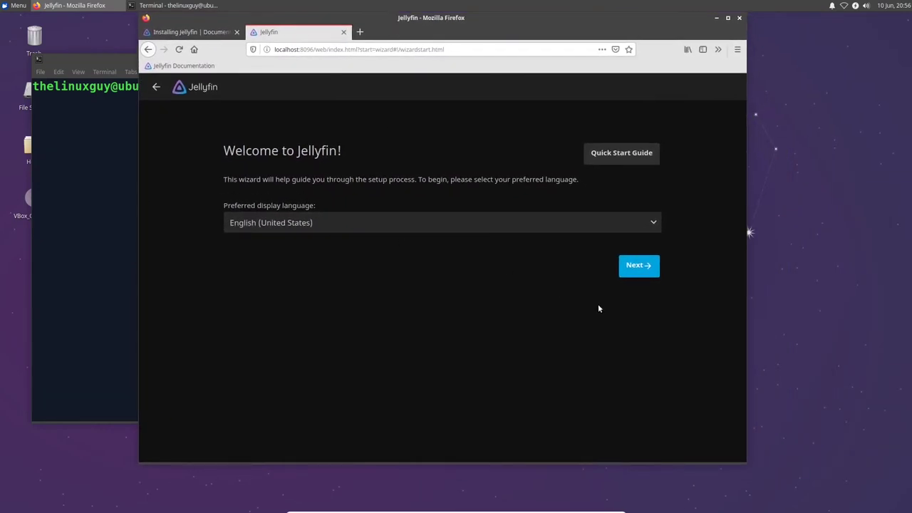
left_click(612, 165)
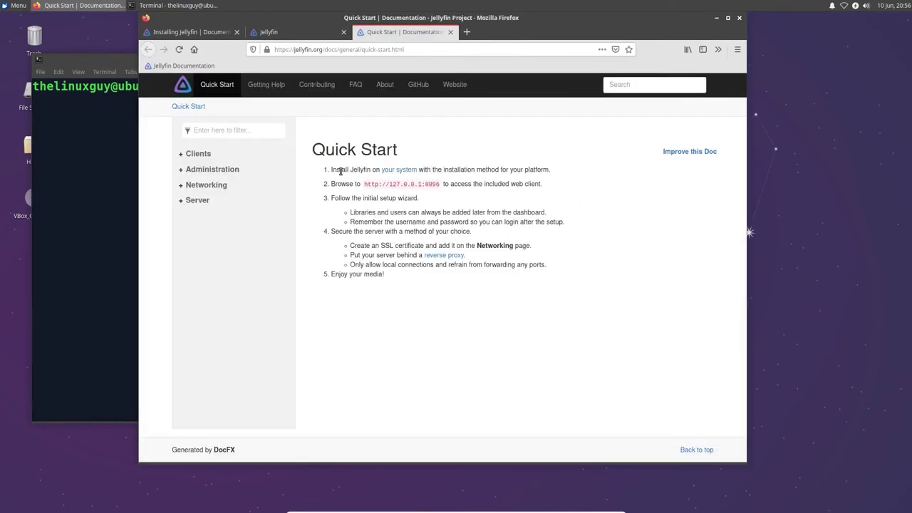
left_click_drag(338, 171, 555, 283)
left_click(555, 282)
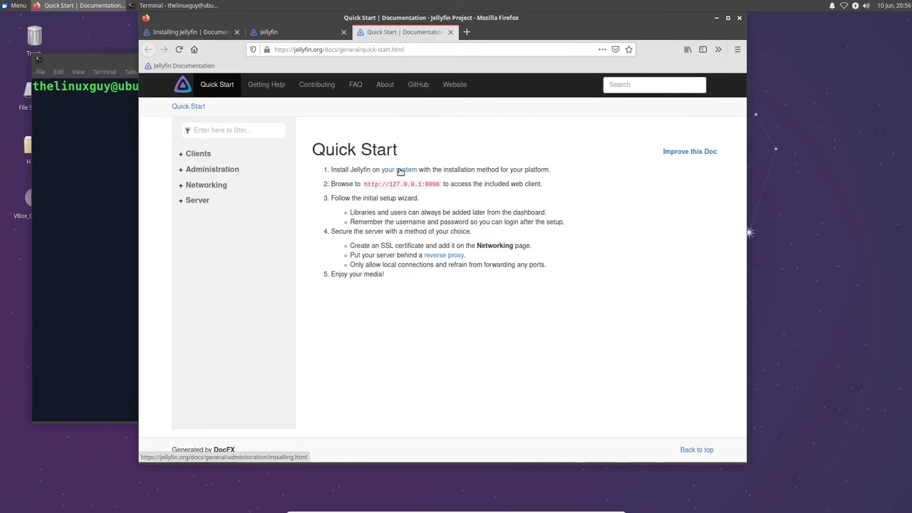
left_click_drag(365, 183, 429, 197)
left_click(379, 206)
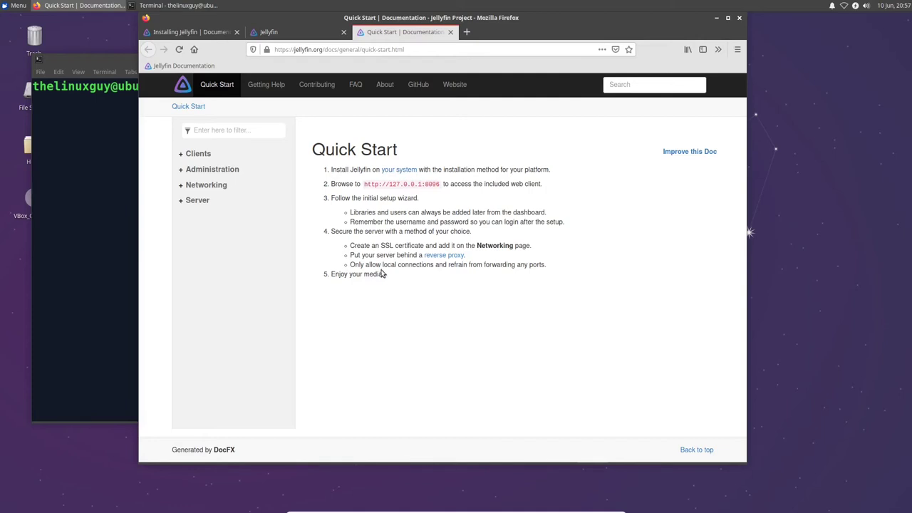
left_click(303, 34)
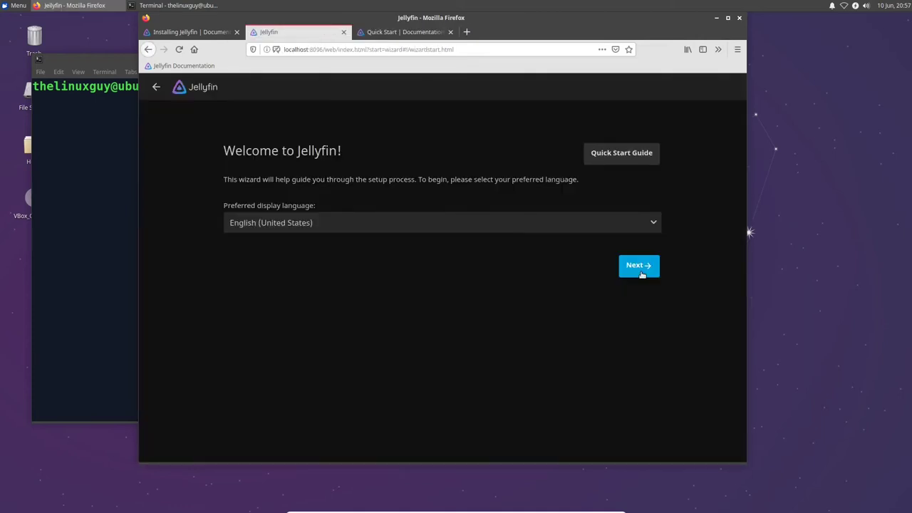
Accept English (United States) and create the admin account "thelinuxguy" with a confirmed password, without saving the login in the browser.
left_click(640, 269)
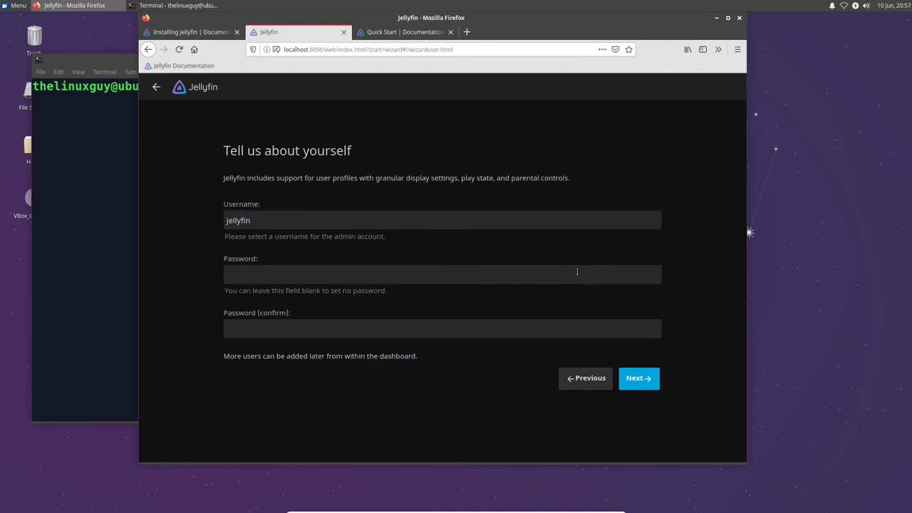
left_click(264, 217)
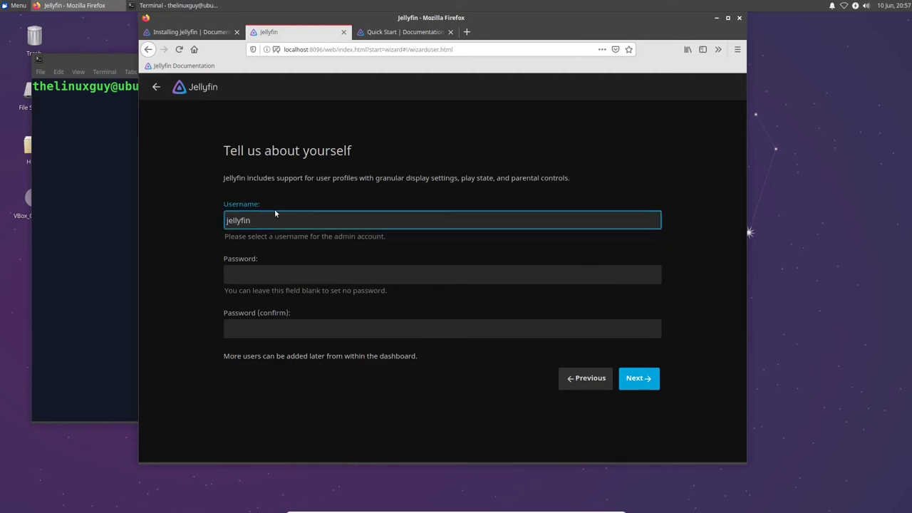
left_click_drag(275, 212, 173, 208)
type("thelinuxguy")
key("Tab")
key("ctrl+v")
key("Tab")
key("ctrl+v")
left_click(405, 225)
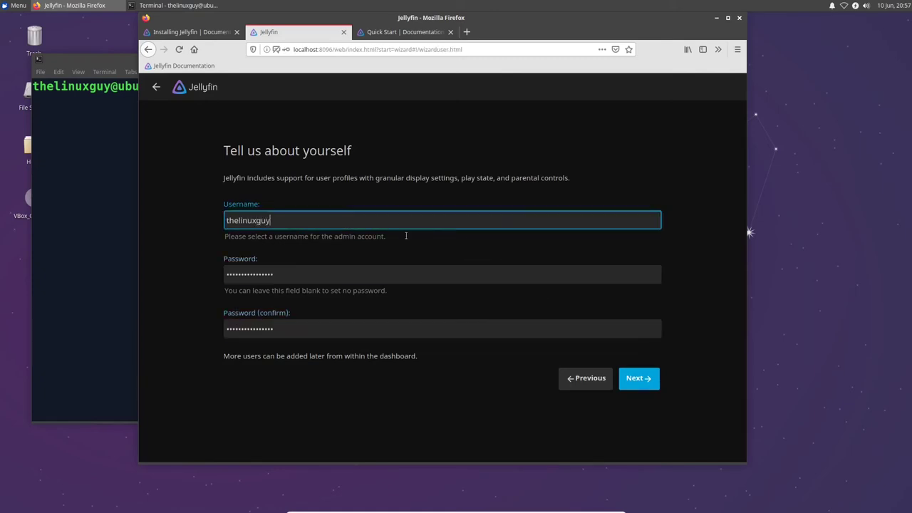
left_click(636, 377)
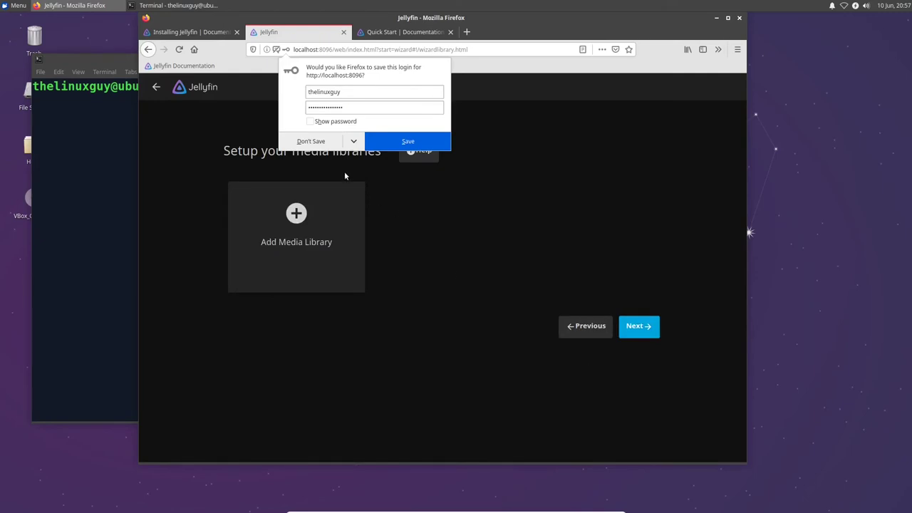
left_click(305, 145)
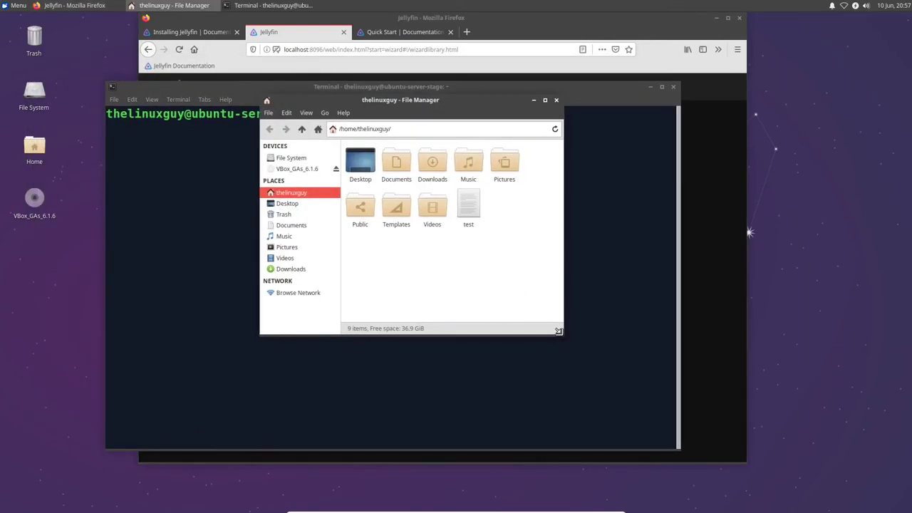
Move the FreeCAD basic modeling MP4 from Downloads to Videos in the file manager, and close the file manager and terminal.
left_click_drag(563, 334, 741, 422)
double_click(604, 167)
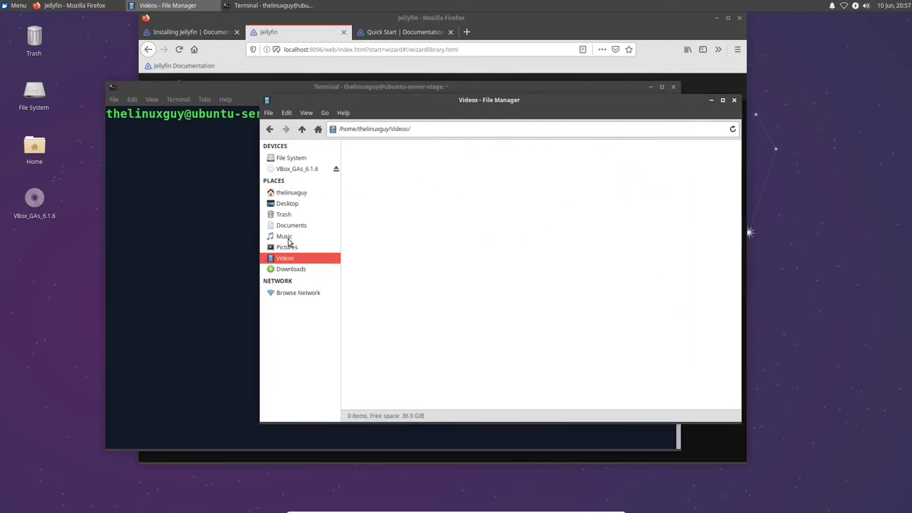
left_click(298, 267)
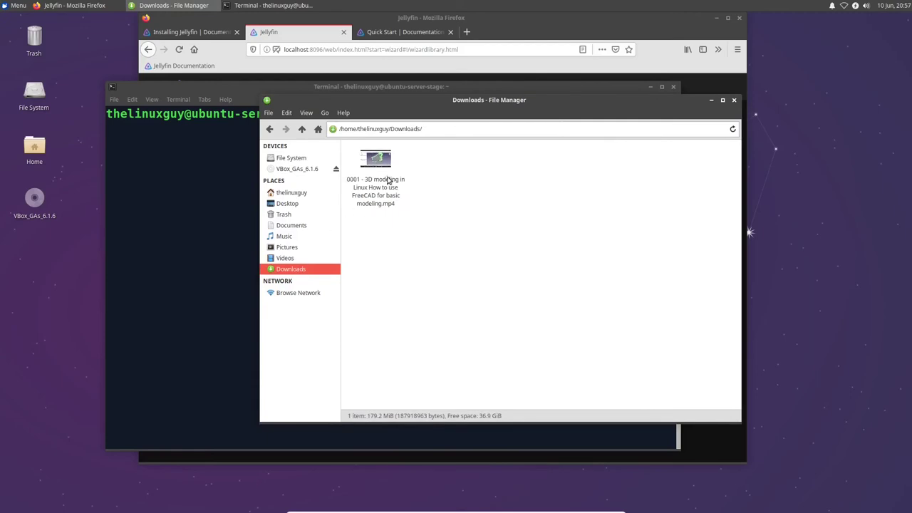
right_click(386, 156)
left_click(403, 198)
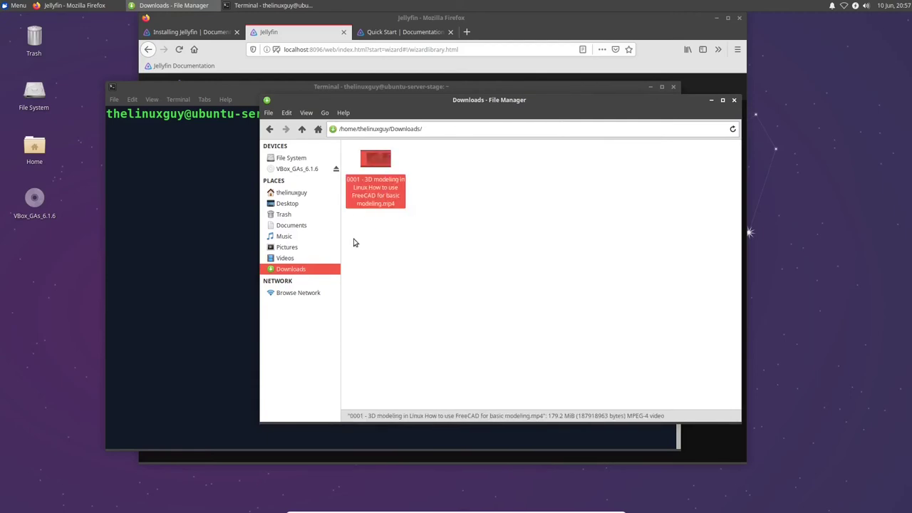
left_click(290, 261)
right_click(446, 226)
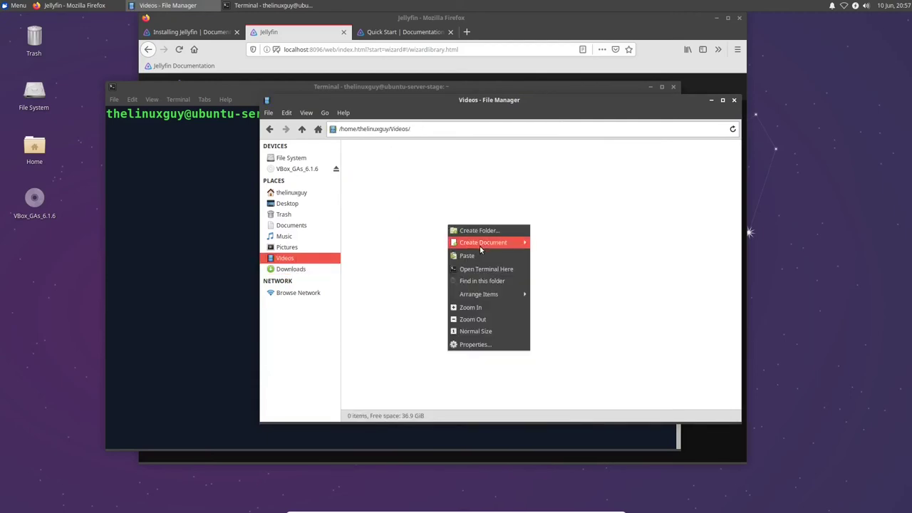
left_click(479, 257)
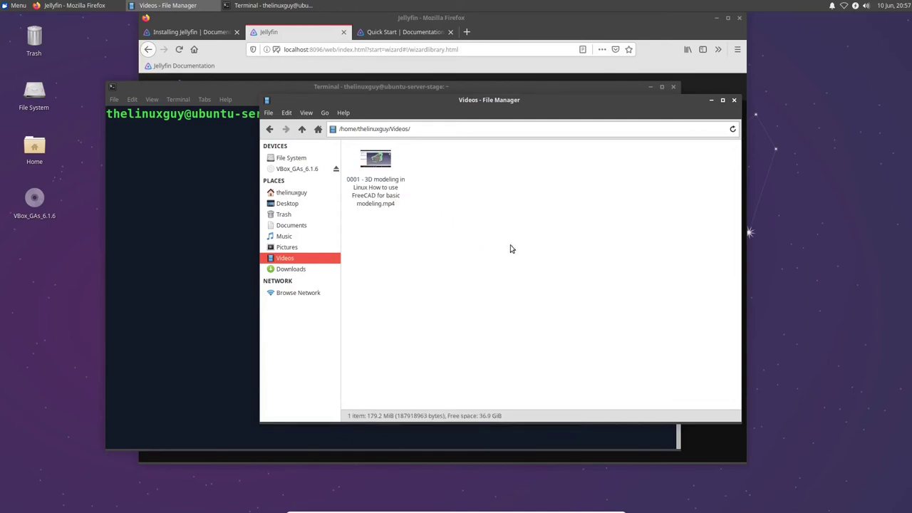
left_click(732, 100)
left_click(673, 86)
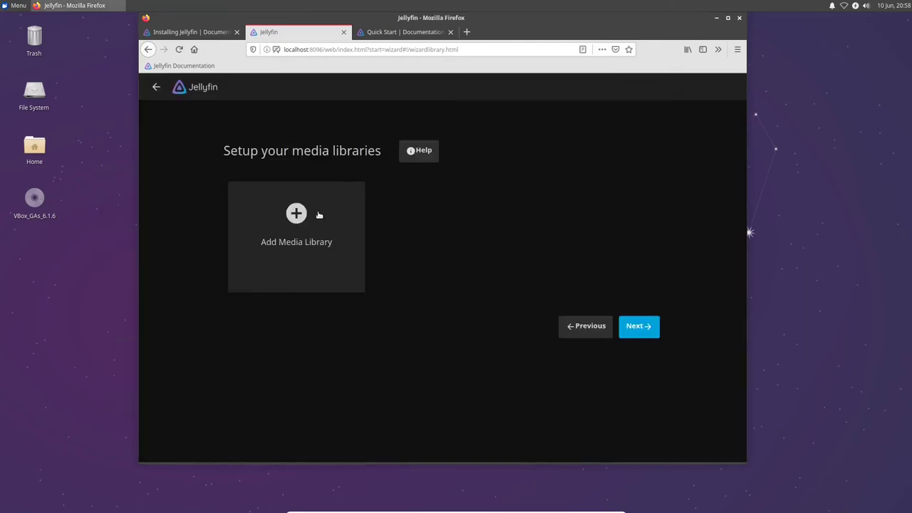
Start adding a media library with content type TV Shows and the display name "TV Shows".
left_click(319, 215)
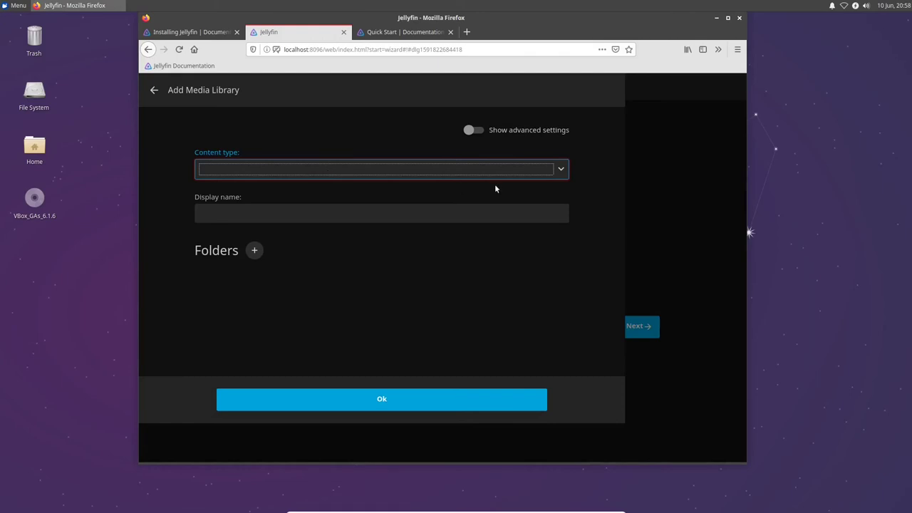
left_click(558, 171)
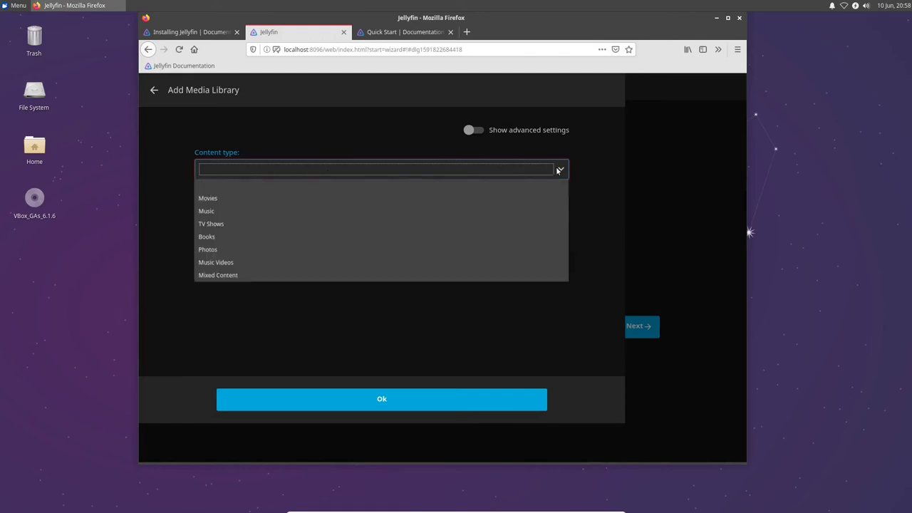
left_click(225, 224)
left_click(261, 227)
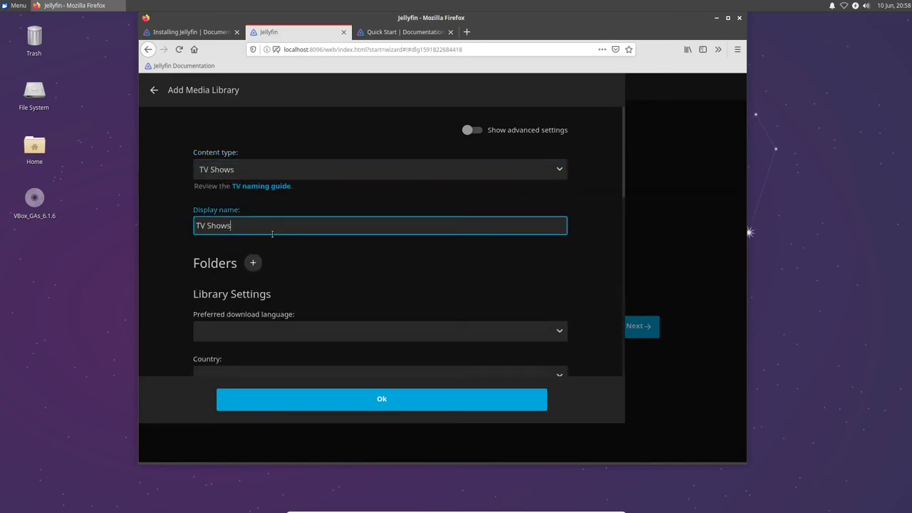
left_click_drag(266, 226, 190, 218)
left_click(238, 228)
Add the folder /home/thelinuxguy/Videos to the TV Shows library.
scroll(202, 235, "down", 3)
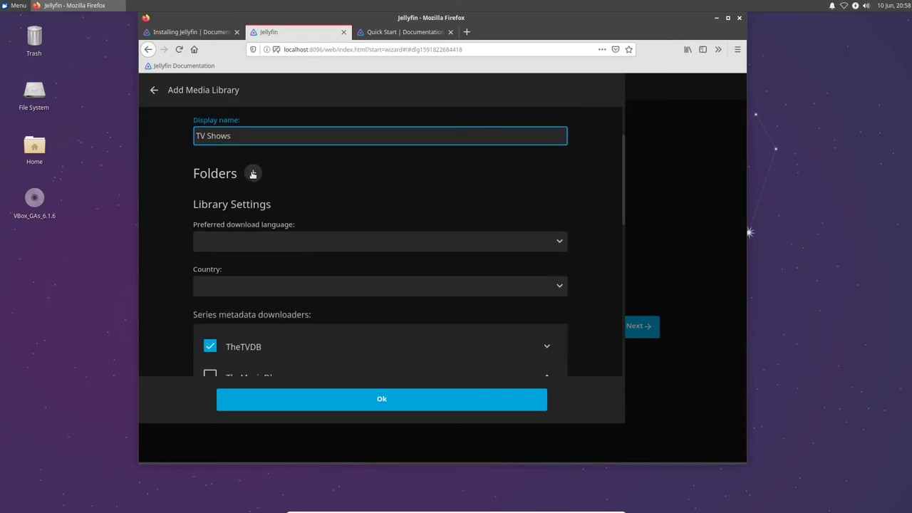
left_click(253, 173)
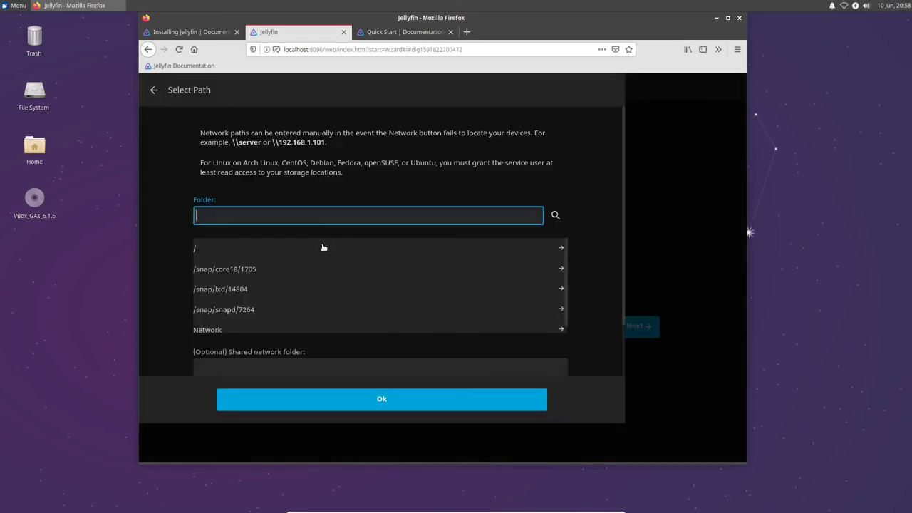
scroll(247, 285, "down", 1)
scroll(247, 286, "up", 1)
left_click(228, 249)
scroll(225, 282, "down", 3)
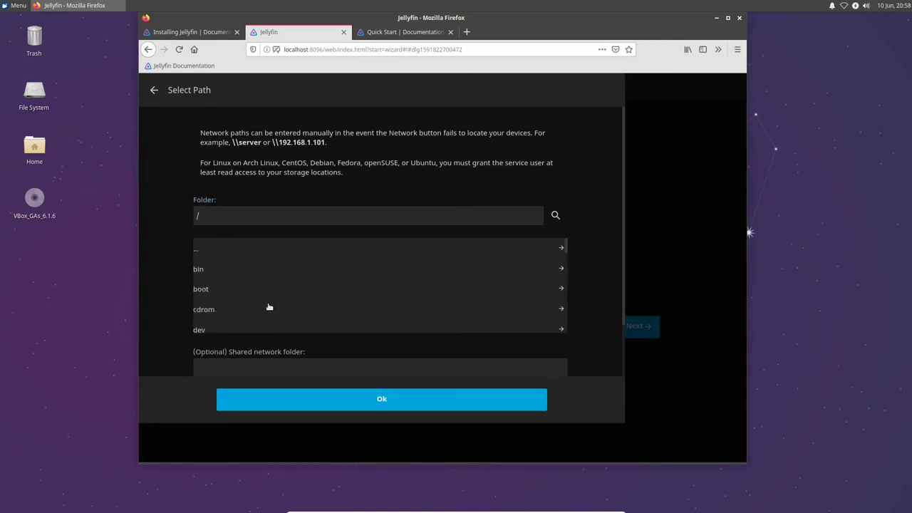
left_click(218, 286)
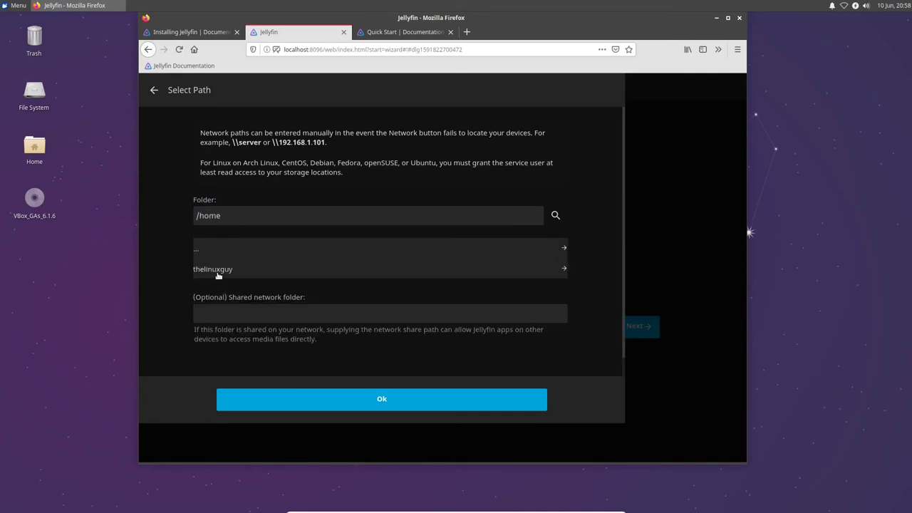
left_click(219, 271)
scroll(230, 295, "down", 5)
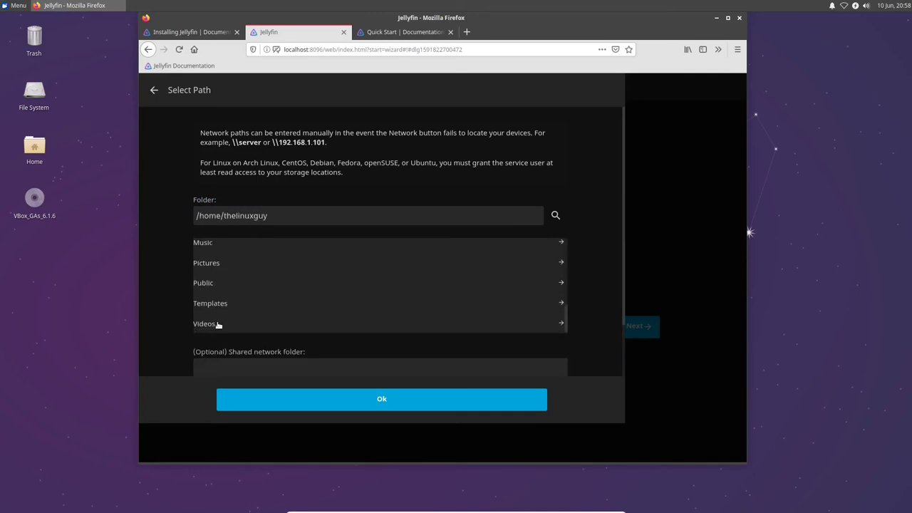
left_click(220, 324)
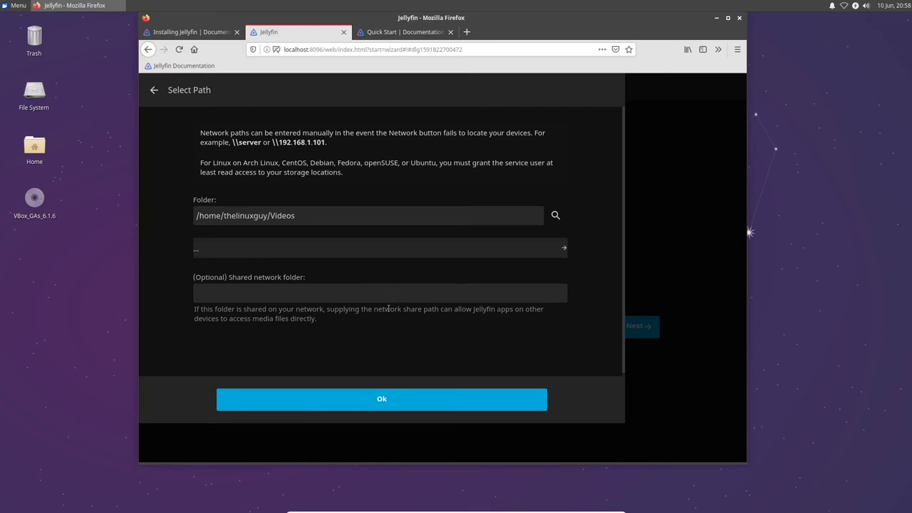
left_click(359, 403)
Look through the library's preferred download language and country choices, leaving both fields blank.
scroll(327, 250, "down", 2)
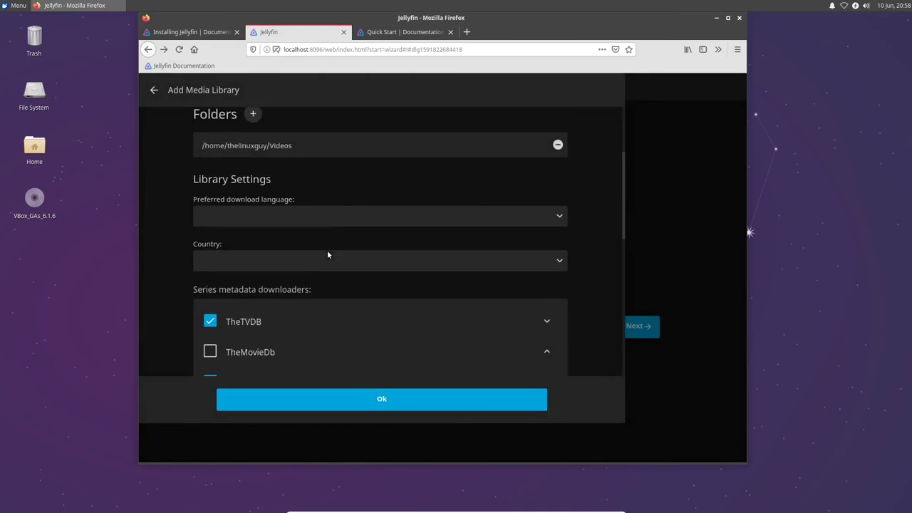
left_click(306, 212)
scroll(314, 303, "down", 10)
scroll(315, 303, "down", 20)
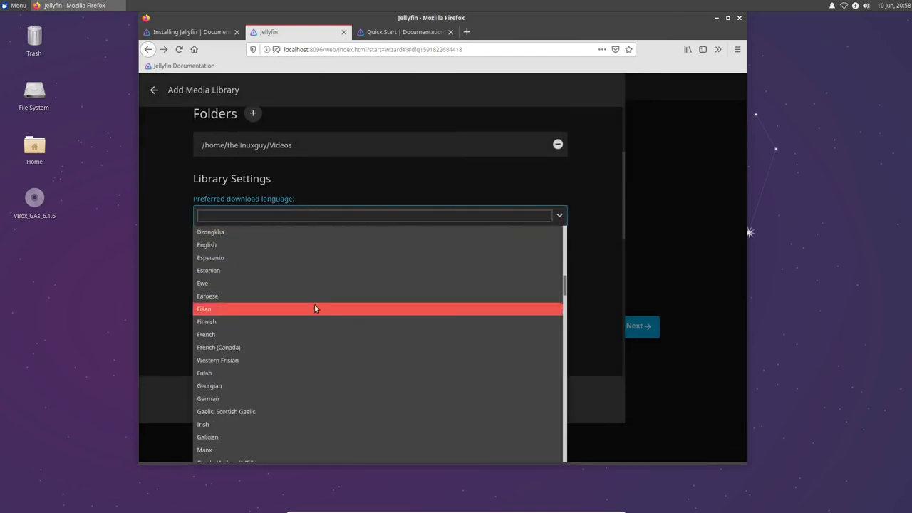
left_click(263, 214)
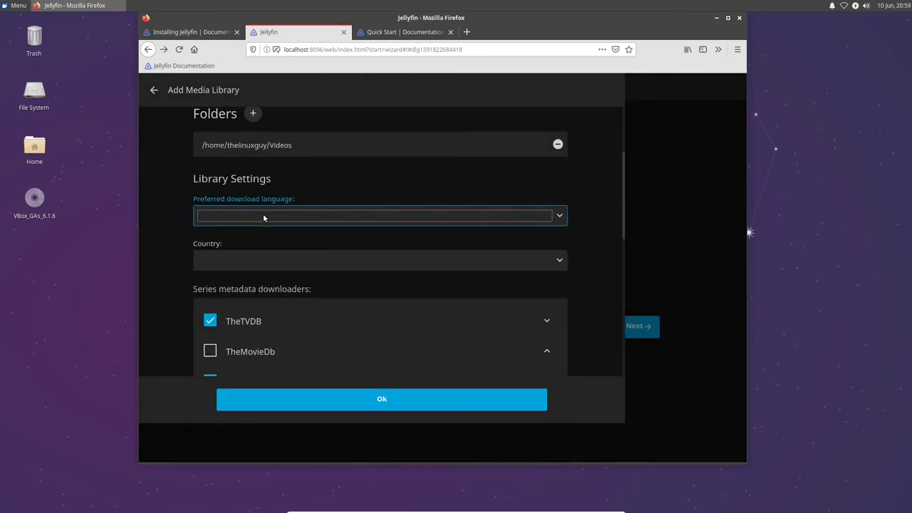
left_click(284, 260)
left_click(284, 260)
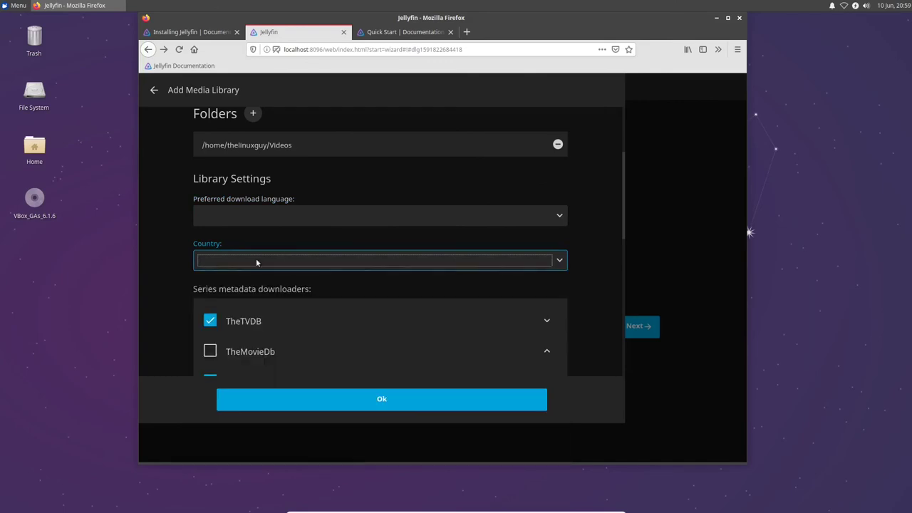
Review the metadata downloader, metadata saver and chapter image options, keep their defaults, and save the TV Shows library.
scroll(151, 306, "down", 3)
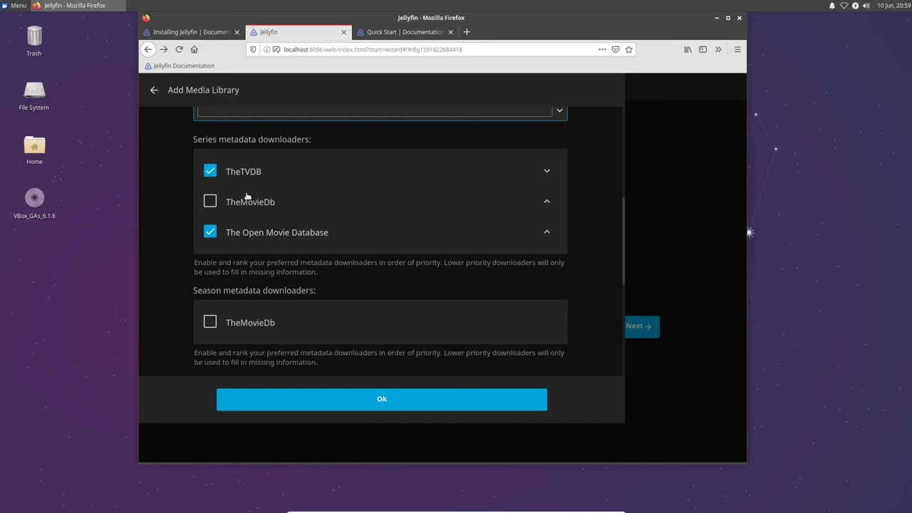
scroll(298, 260, "down", 5)
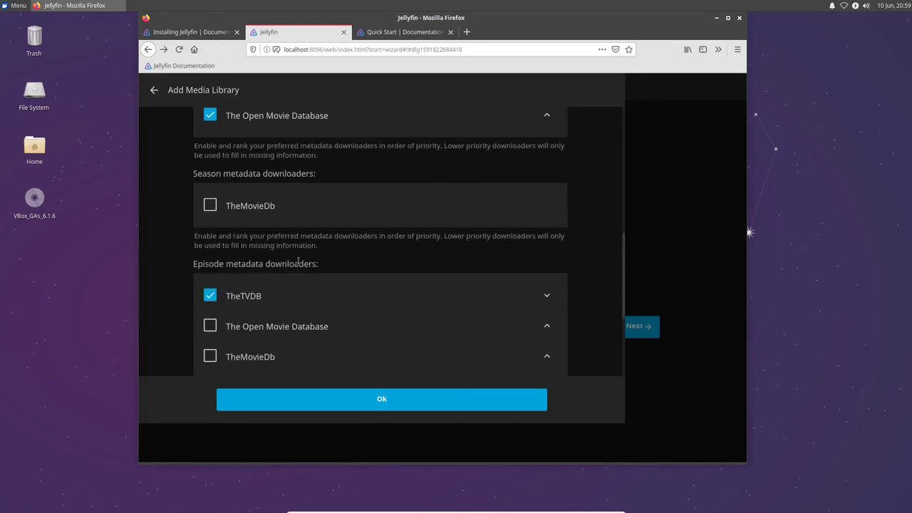
scroll(299, 263, "down", 1)
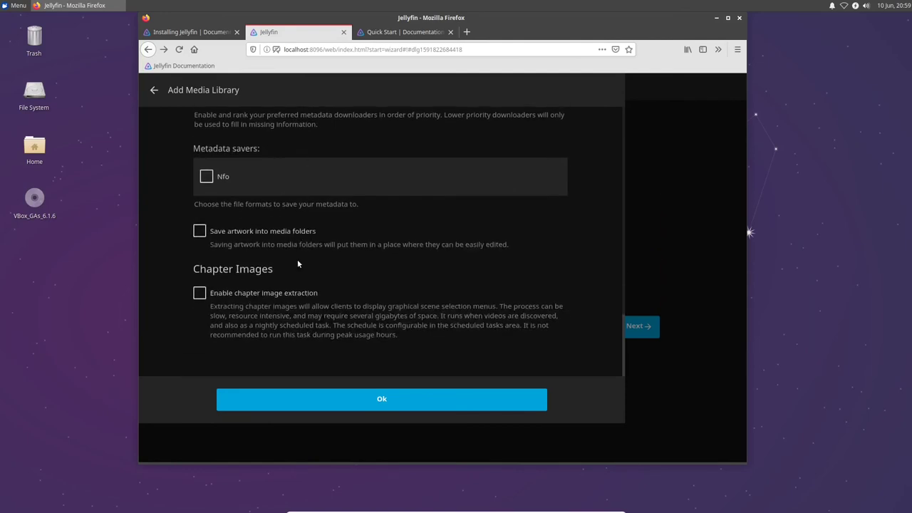
scroll(285, 268, "down", 2)
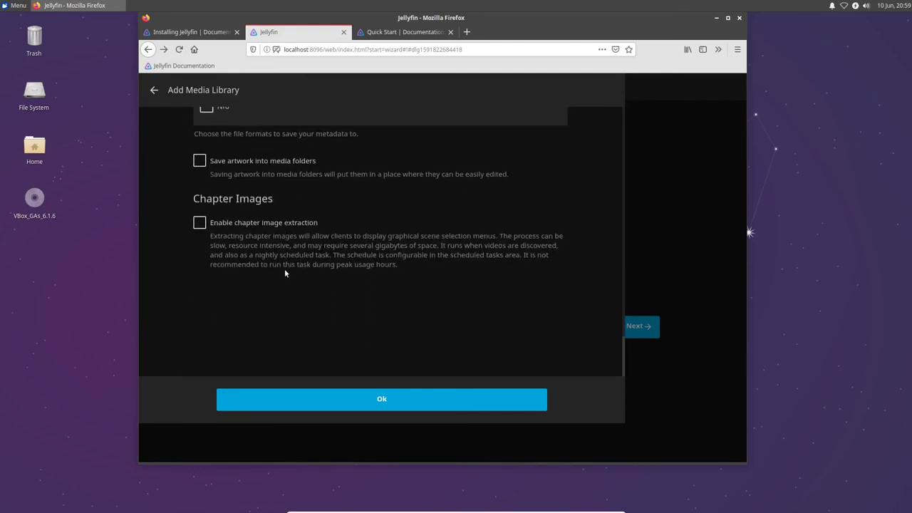
left_click(317, 399)
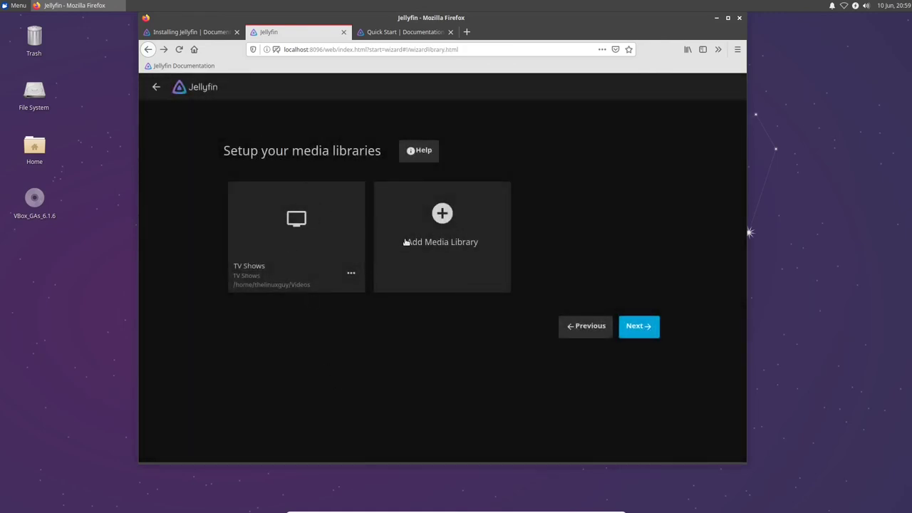
Continue through the wizard with English and United States as metadata defaults, and remote connections and automatic port mapping enabled.
left_click(643, 334)
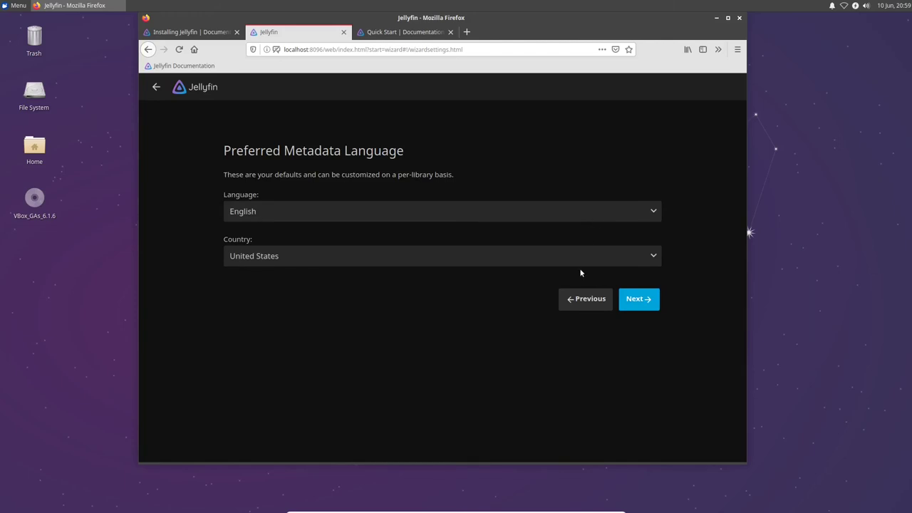
left_click(635, 302)
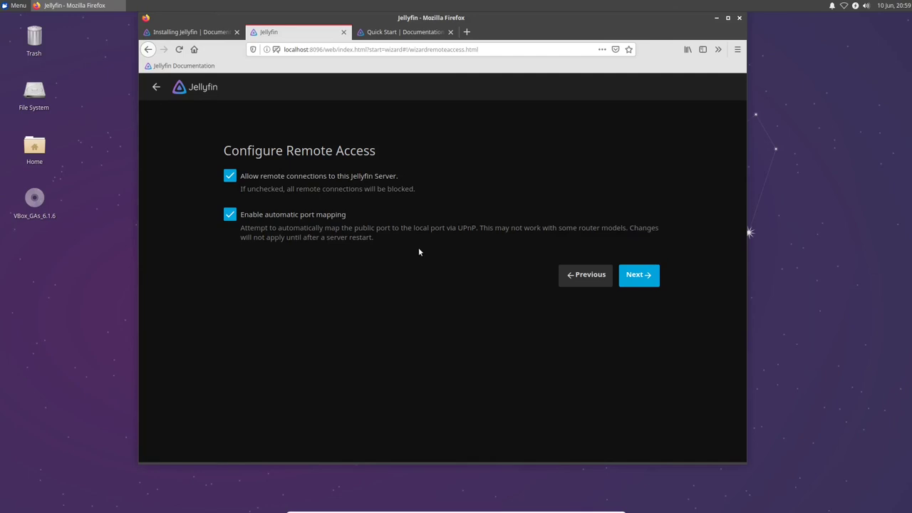
left_click(638, 279)
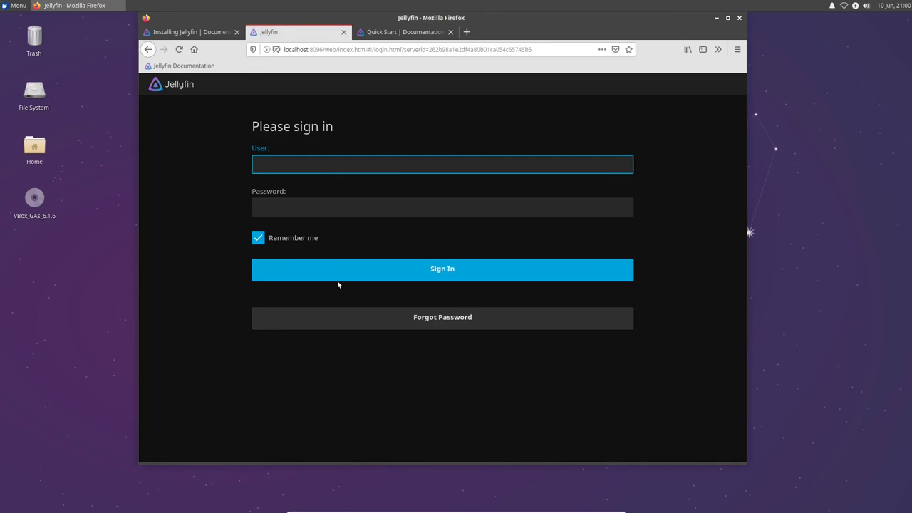
Sign in to the server as "thelinuxguy" with the account password, without saving the login in the browser.
type("thelinuxguy")
key("Tab")
type("••••••••••••••••")
left_click(339, 271)
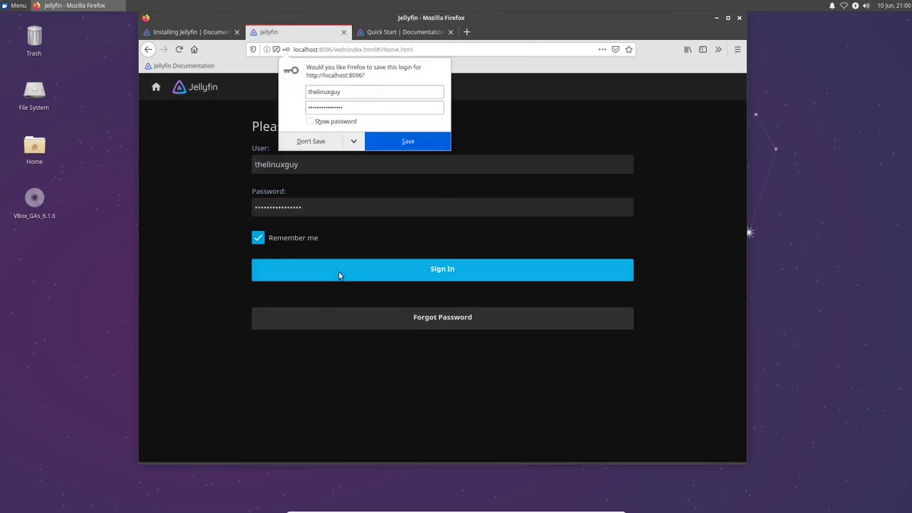
left_click(297, 143)
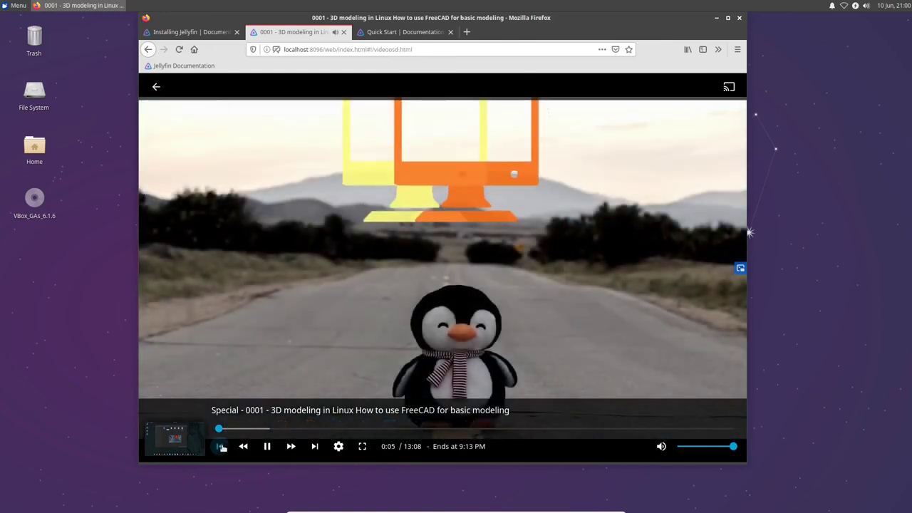
Pause the FreeCAD basic modeling video and return from the player to the media server's home page.
left_click(267, 446)
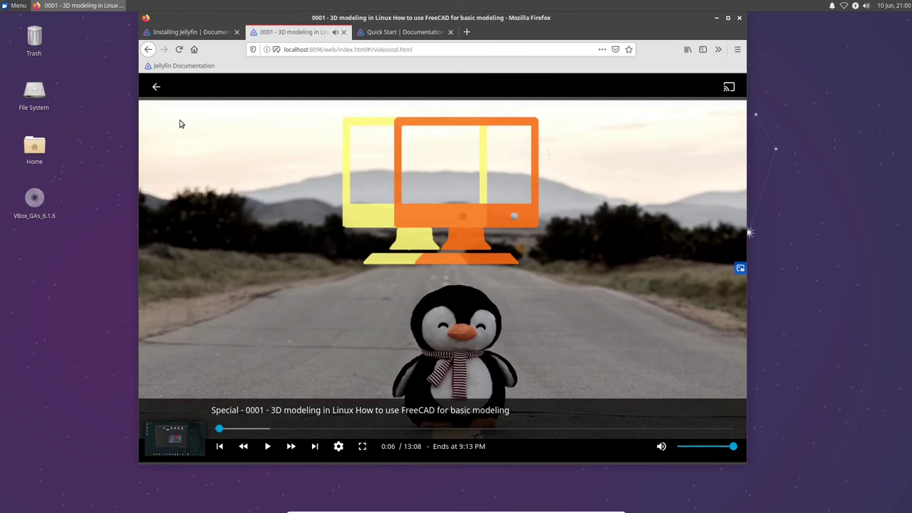
left_click(156, 86)
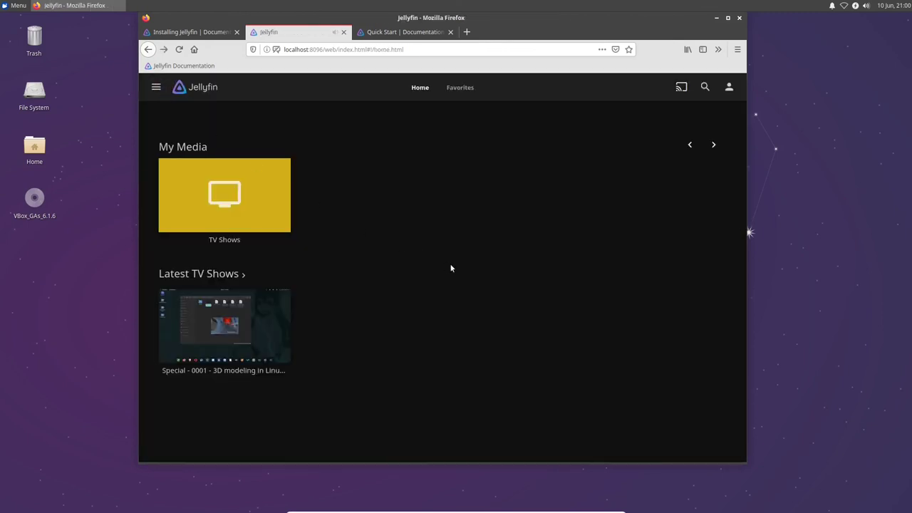